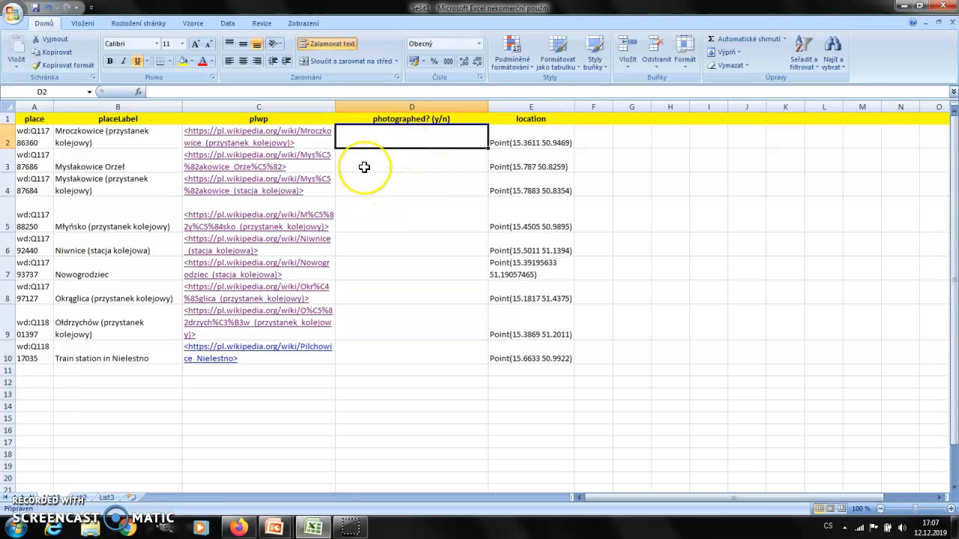
Open the Polish Wikipedia article linked for Mroczkowice in row 2 and look through it for station photos and a Commons link
{"action": "left_click", "coordinate": [240, 143]}
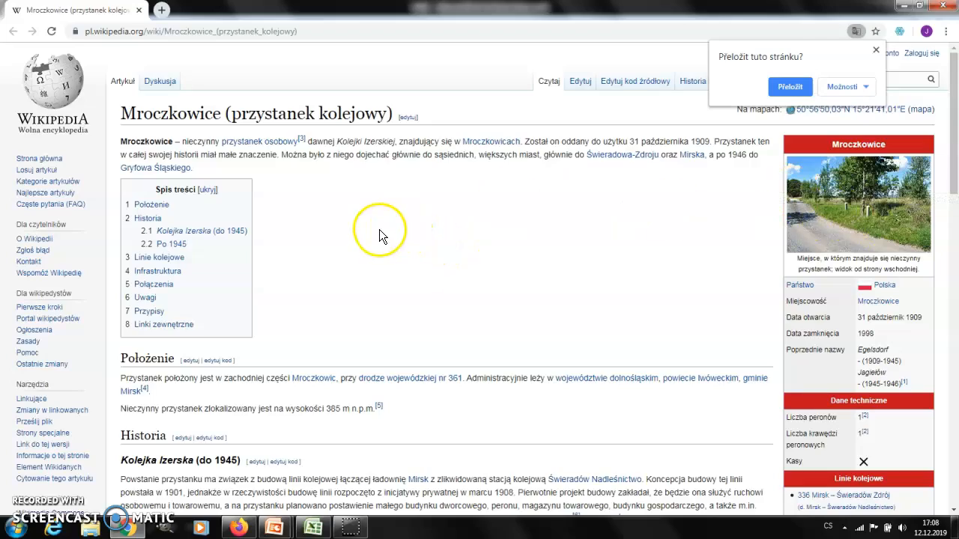
{"action": "scroll", "coordinate": [379, 229], "scroll_direction": "down", "scroll_amount": 2}
{"action": "scroll", "coordinate": [371, 218], "scroll_direction": "up", "scroll_amount": 2}
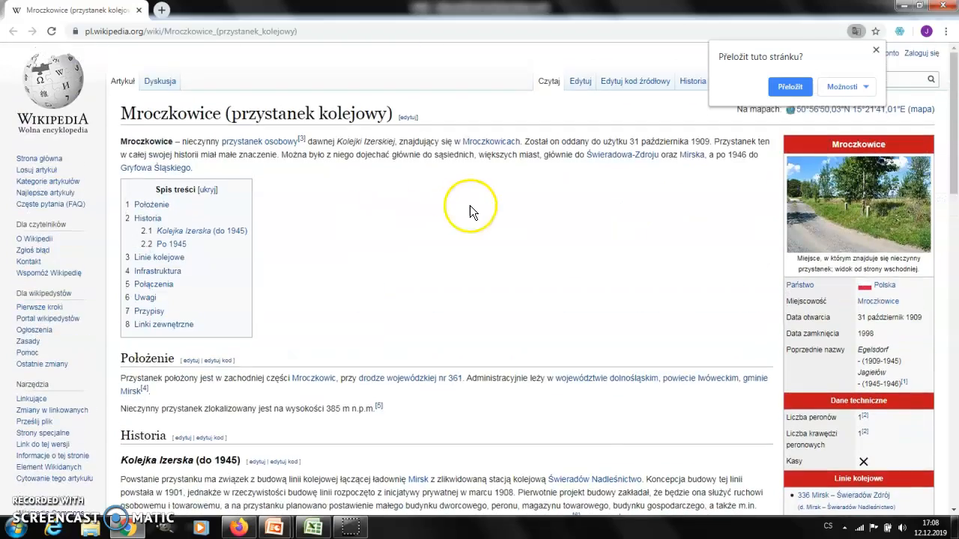
{"action": "scroll", "coordinate": [468, 208], "scroll_direction": "down", "scroll_amount": 15}
{"action": "scroll", "coordinate": [464, 213], "scroll_direction": "up", "scroll_amount": 5}
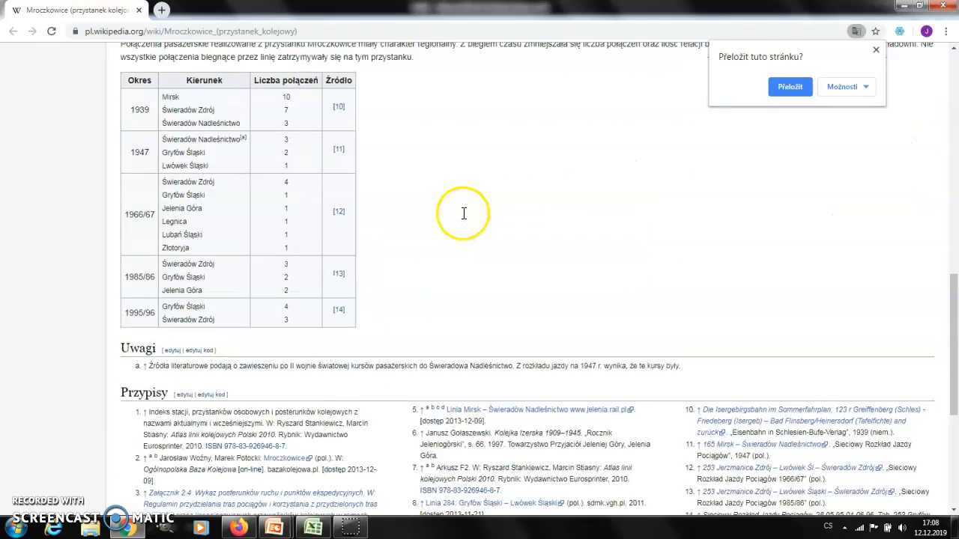
{"action": "scroll", "coordinate": [461, 213], "scroll_direction": "up", "scroll_amount": 10}
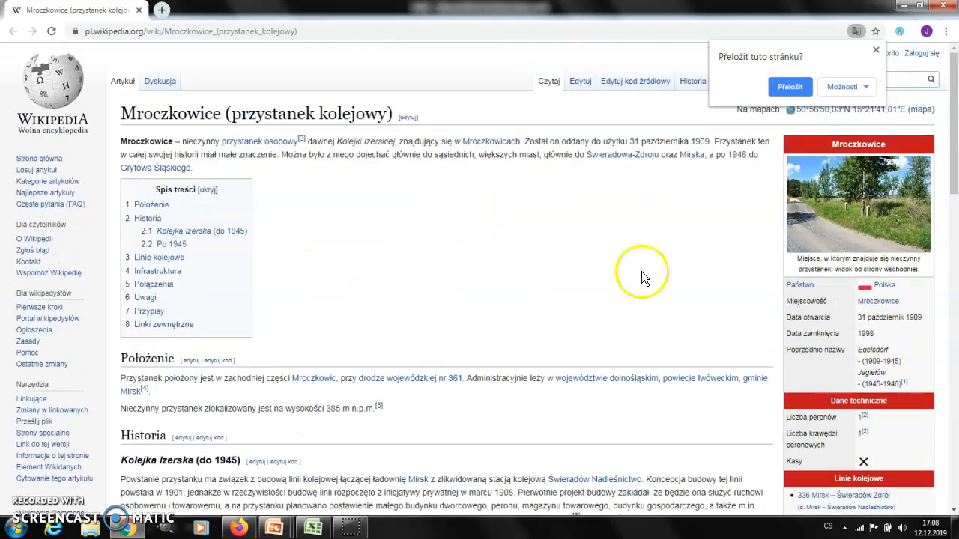
{"action": "scroll", "coordinate": [642, 278], "scroll_direction": "down", "scroll_amount": 3}
{"action": "mouse_move", "coordinate": [592, 240]}
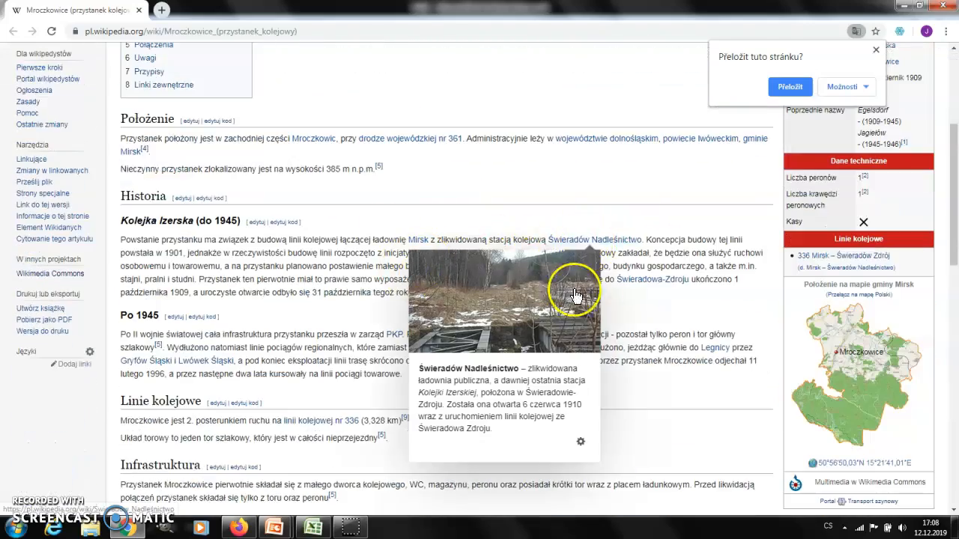
{"action": "scroll", "coordinate": [599, 294], "scroll_direction": "down", "scroll_amount": 2}
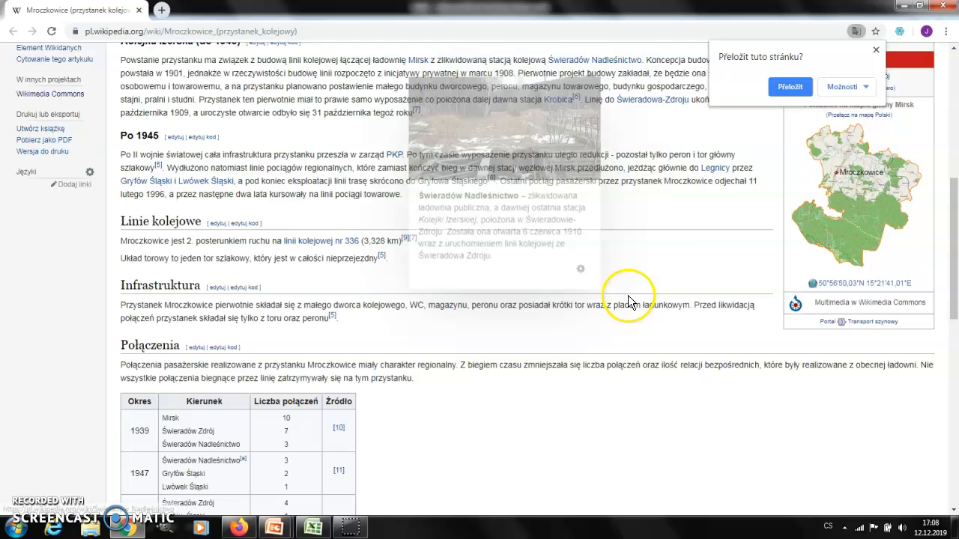
Open the Wikimedia Commons category for Mroczkowice from the article and check which photos it contains
{"action": "left_click", "coordinate": [861, 304]}
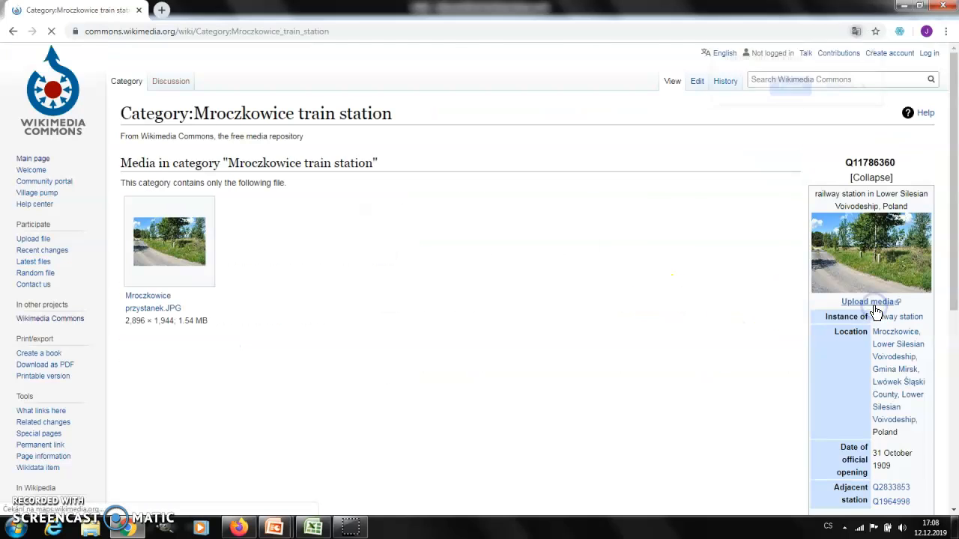
{"action": "scroll", "coordinate": [197, 248], "scroll_direction": "down", "scroll_amount": 4}
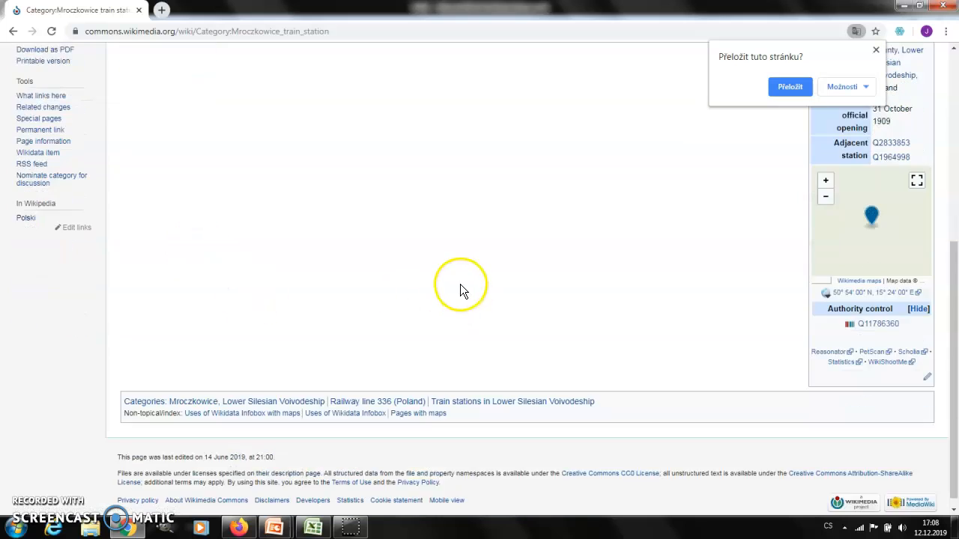
{"action": "scroll", "coordinate": [457, 281], "scroll_direction": "up", "scroll_amount": 5}
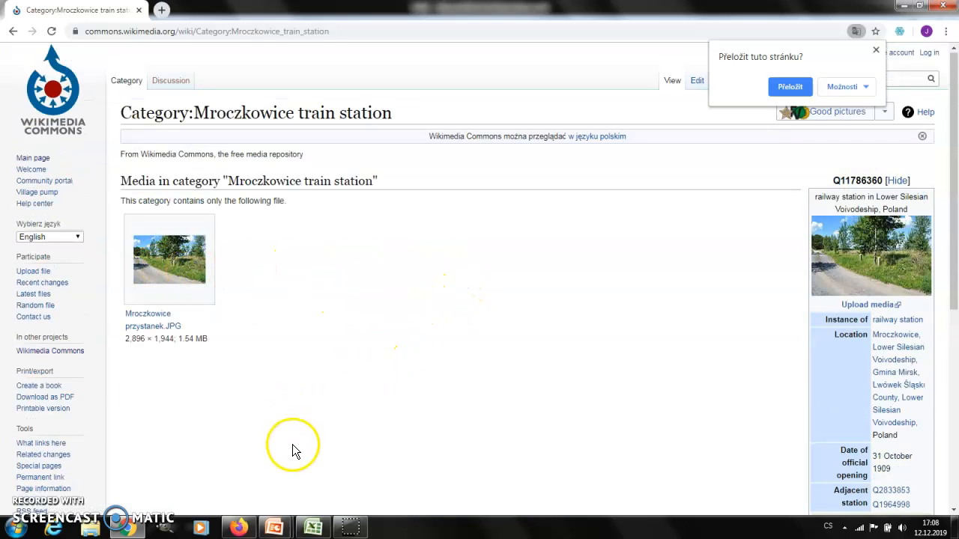
Switch back to the Excel sheet and enter n in the photographed column for Mroczkowice, cell D2
{"action": "left_click", "coordinate": [313, 529]}
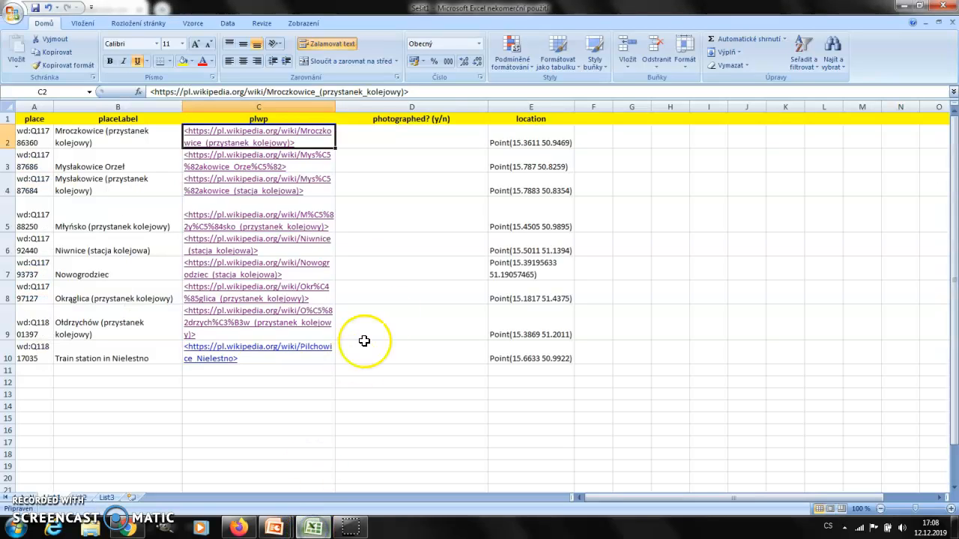
{"action": "left_click", "coordinate": [397, 136]}
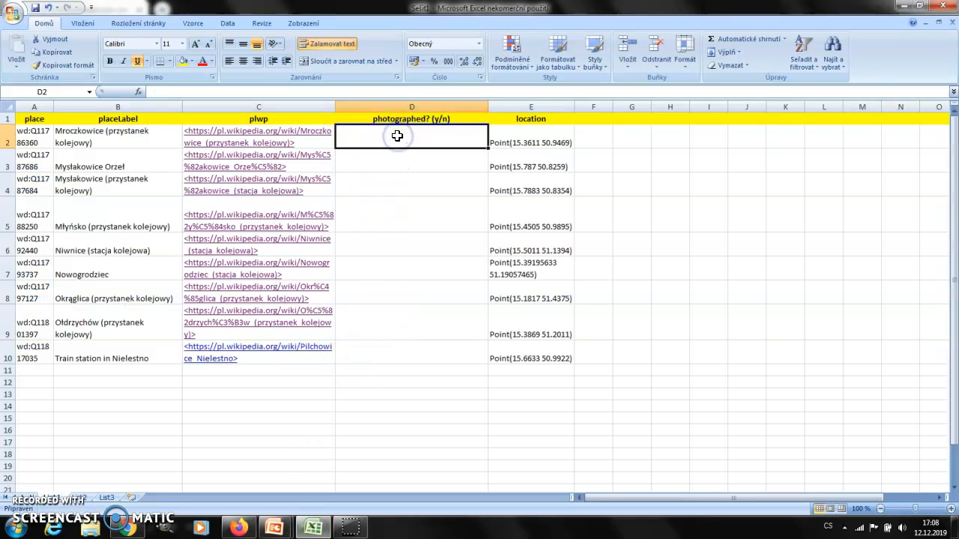
{"action": "type", "text": "n"}
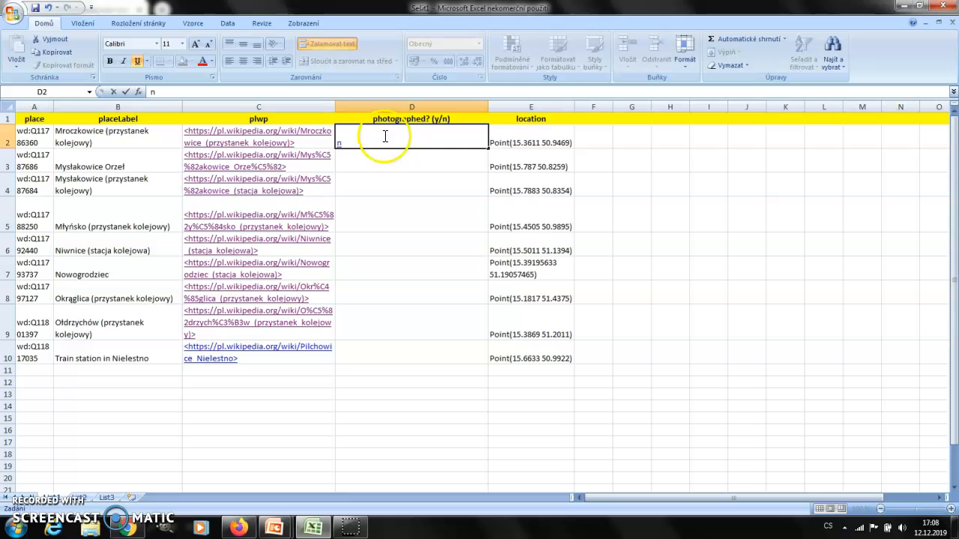
Open the Wikipedia article linked for Mysłakowice Orzeł in row 3 and follow it to its Wikimedia Commons category
{"action": "left_click", "coordinate": [256, 165]}
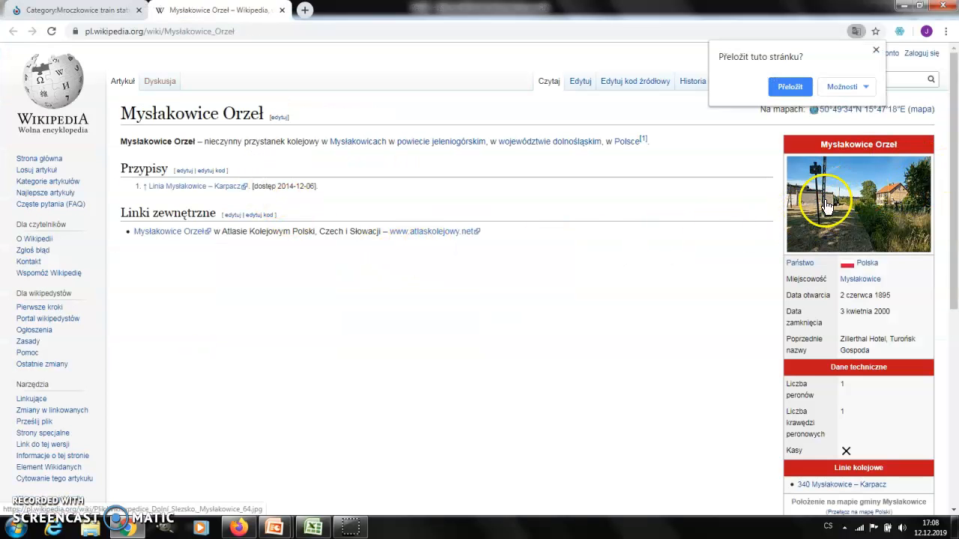
{"action": "scroll", "coordinate": [665, 220], "scroll_direction": "down", "scroll_amount": 4}
{"action": "scroll", "coordinate": [665, 218], "scroll_direction": "down", "scroll_amount": 1}
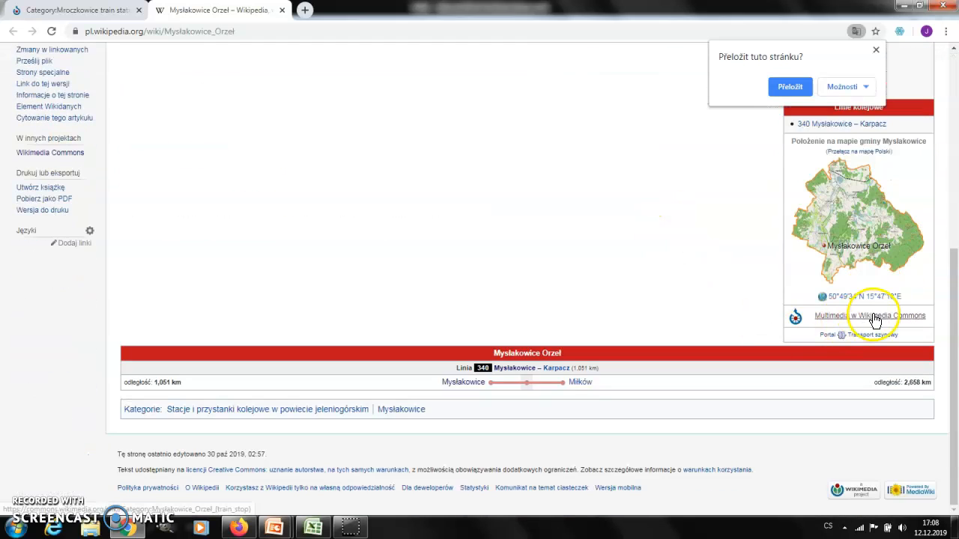
{"action": "scroll", "coordinate": [391, 194], "scroll_direction": "up", "scroll_amount": 5}
{"action": "scroll", "coordinate": [320, 226], "scroll_direction": "down", "scroll_amount": 4}
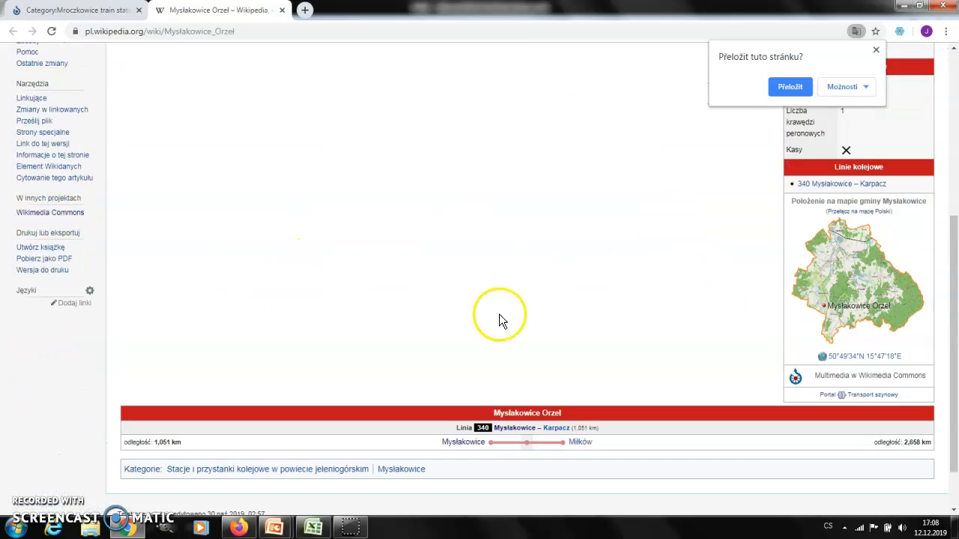
{"action": "left_click", "coordinate": [860, 376]}
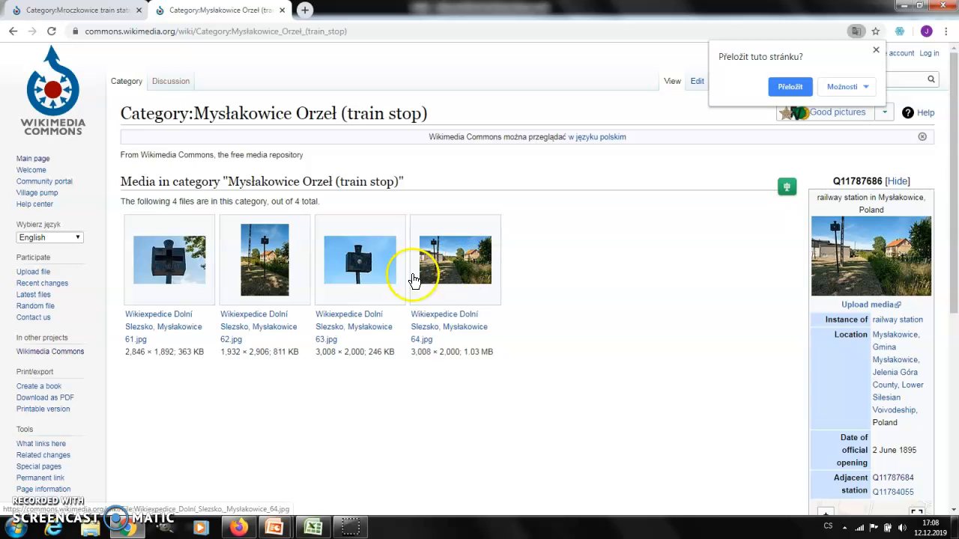
View the Mysłakowice Orzeł photos 62 to 64 enlarged, close the viewer and check the rest of the category page
{"action": "left_click", "coordinate": [261, 271]}
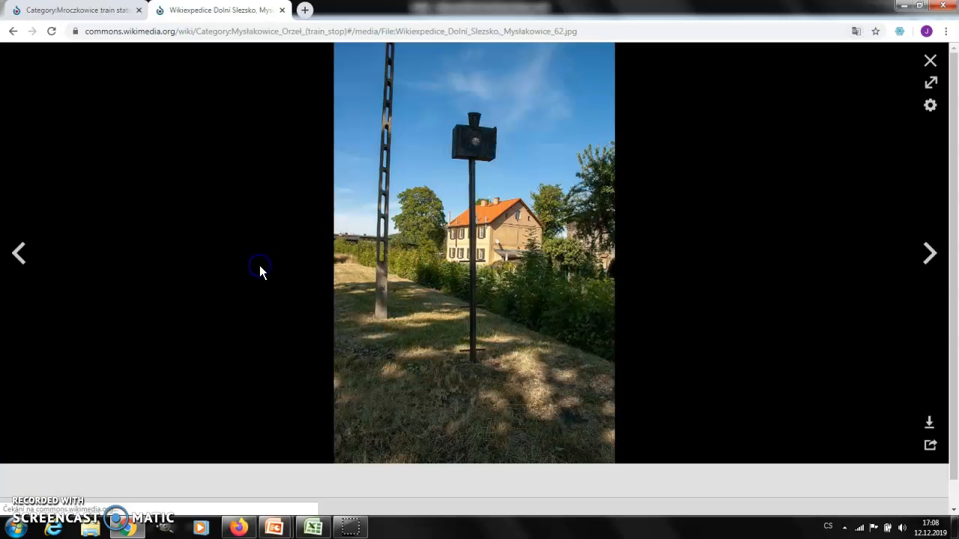
{"action": "left_click", "coordinate": [930, 255]}
{"action": "left_click", "coordinate": [930, 254]}
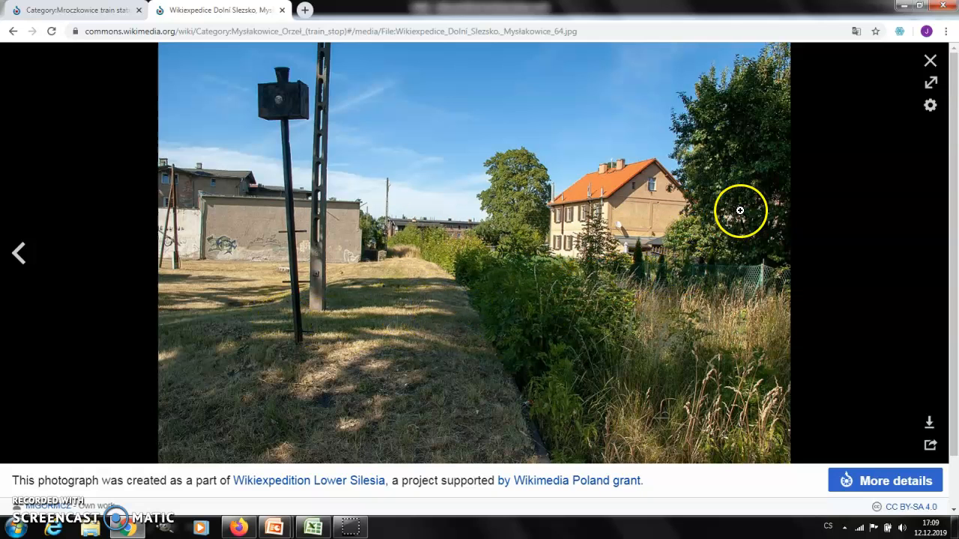
{"action": "left_click", "coordinate": [929, 62]}
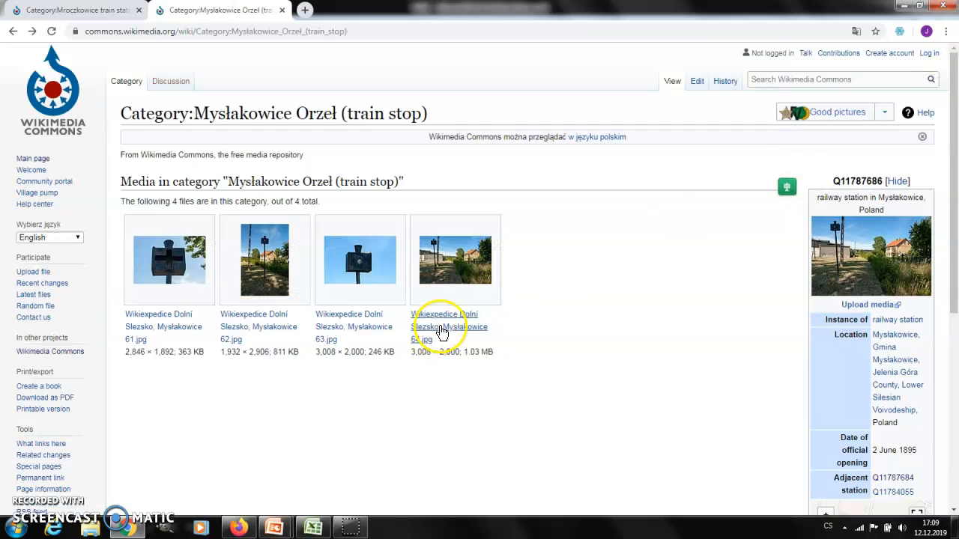
{"action": "scroll", "coordinate": [614, 287], "scroll_direction": "down", "scroll_amount": 3}
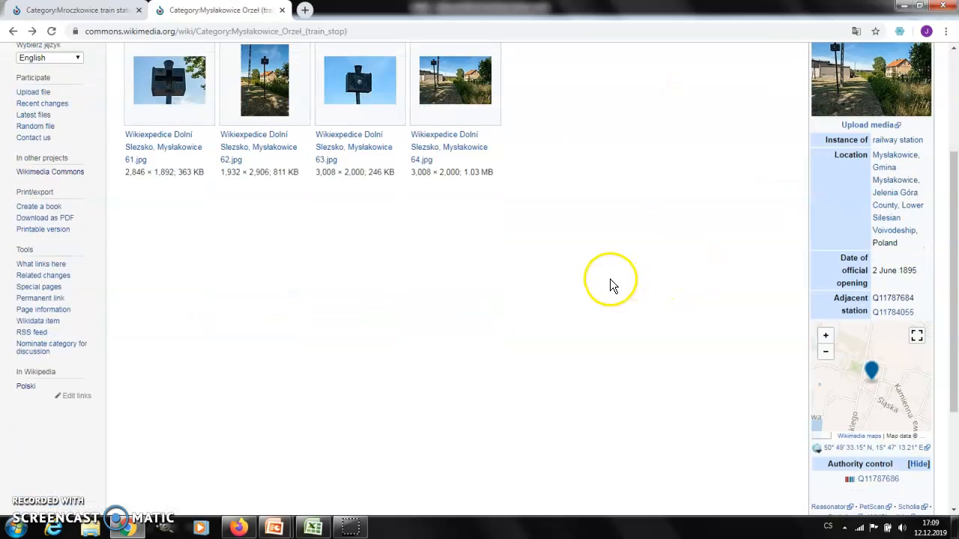
{"action": "scroll", "coordinate": [607, 274], "scroll_direction": "down", "scroll_amount": 3}
{"action": "scroll", "coordinate": [605, 271], "scroll_direction": "up", "scroll_amount": 4}
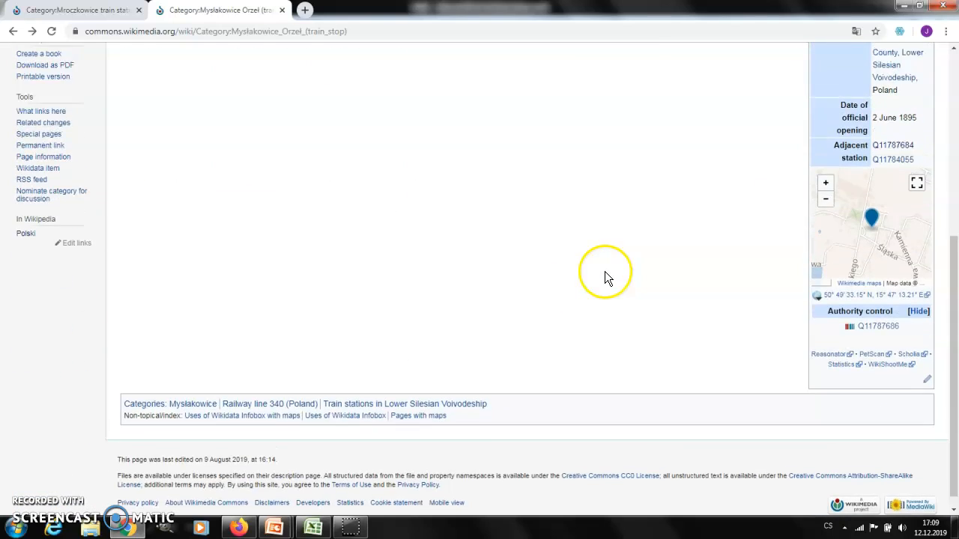
Return to the Excel sheet and enter y in the photographed column for Mysłakowice Orzeł, cell D3
{"action": "left_click", "coordinate": [313, 528]}
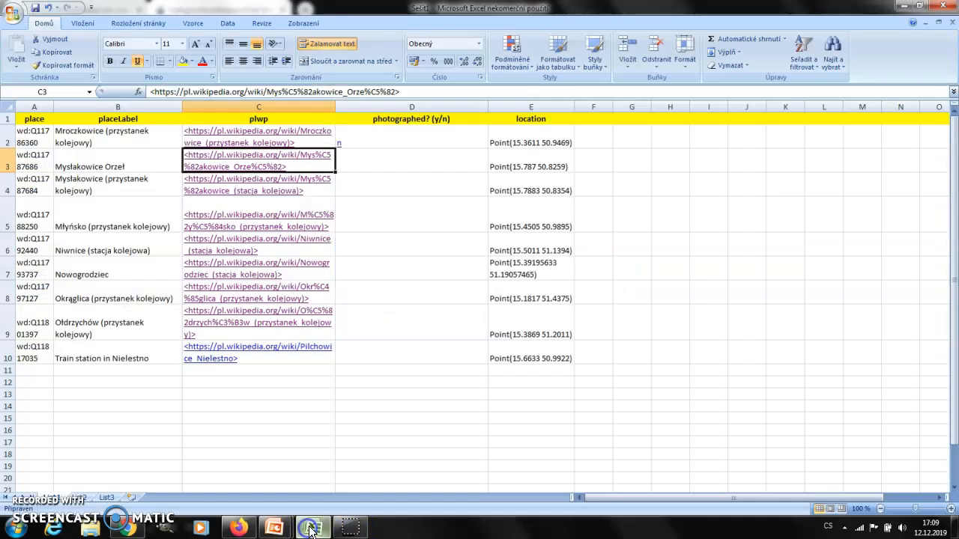
{"action": "left_click", "coordinate": [364, 160]}
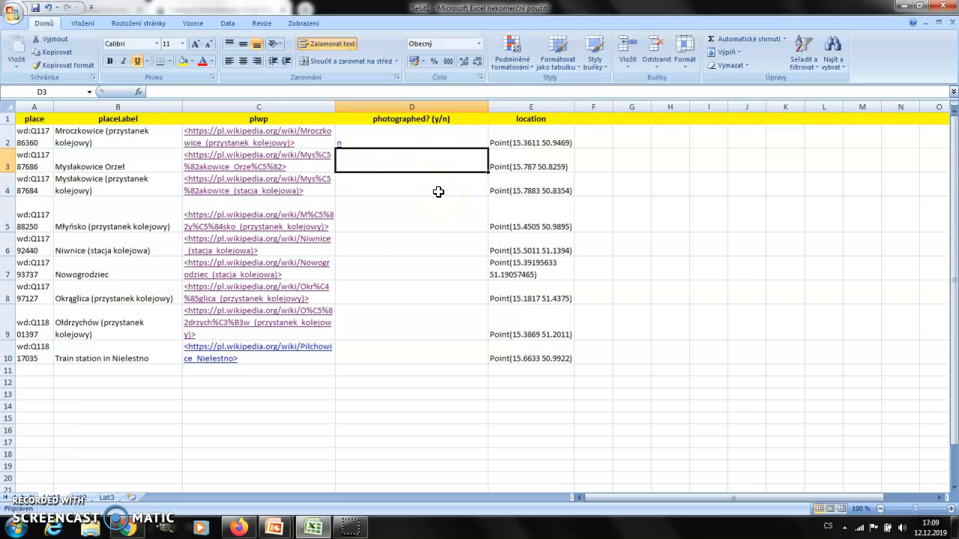
{"action": "type", "text": "y"}
Open the Mysłakowice (stacja kolejowa) article linked in row 4 and go to its Wikimedia Commons category
{"action": "left_click", "coordinate": [257, 188]}
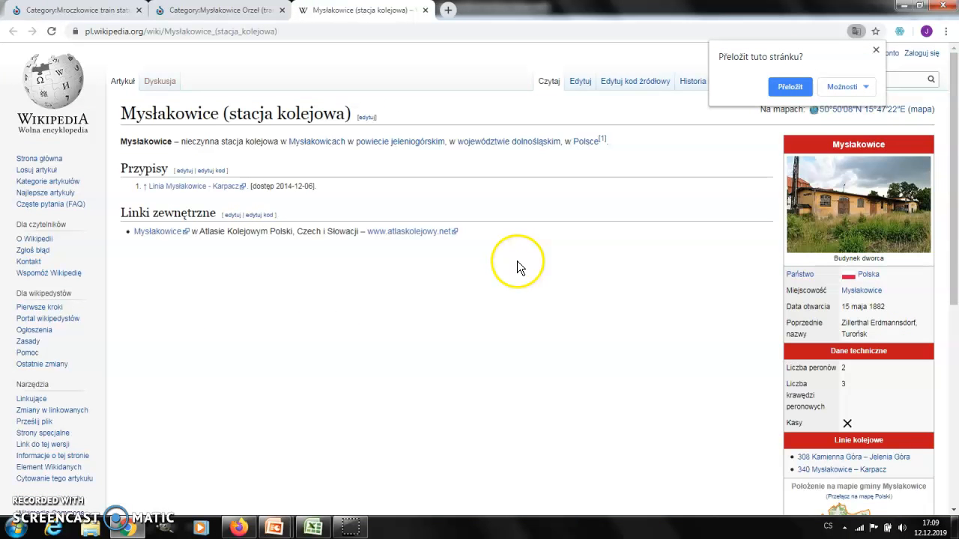
{"action": "scroll", "coordinate": [794, 231], "scroll_direction": "down", "scroll_amount": 3}
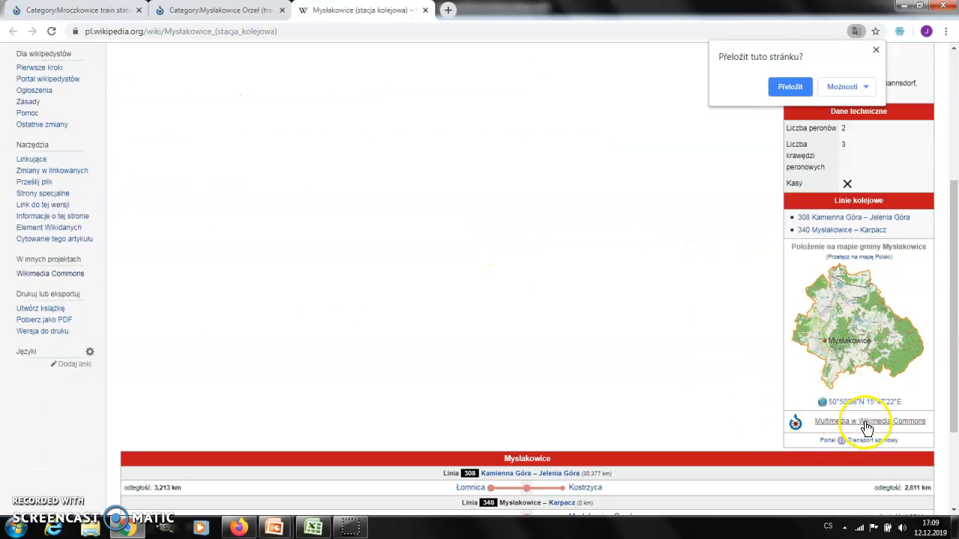
{"action": "left_click", "coordinate": [802, 421]}
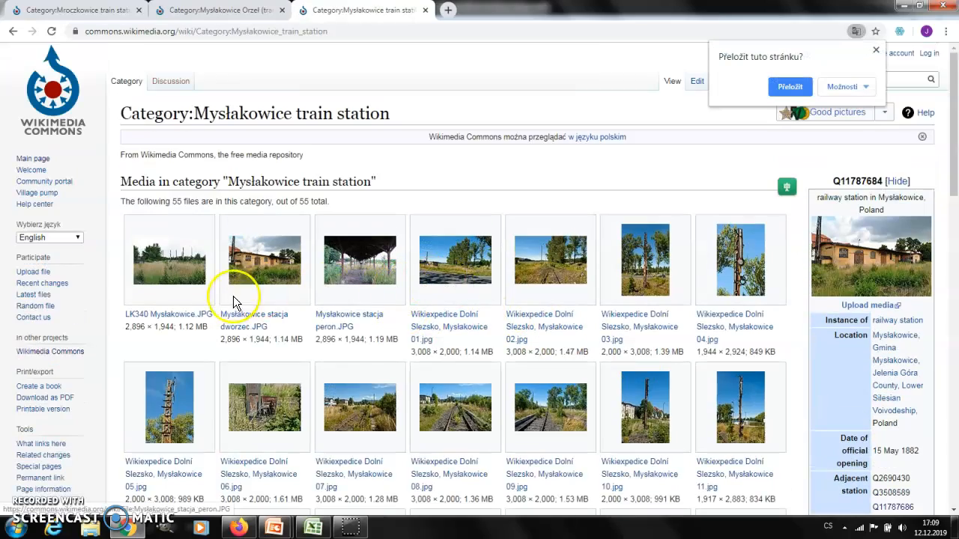
Browse the photo gallery of the Mysłakowice train station category to see whether the station has been photographed
{"action": "scroll", "coordinate": [509, 295], "scroll_direction": "down", "scroll_amount": 6}
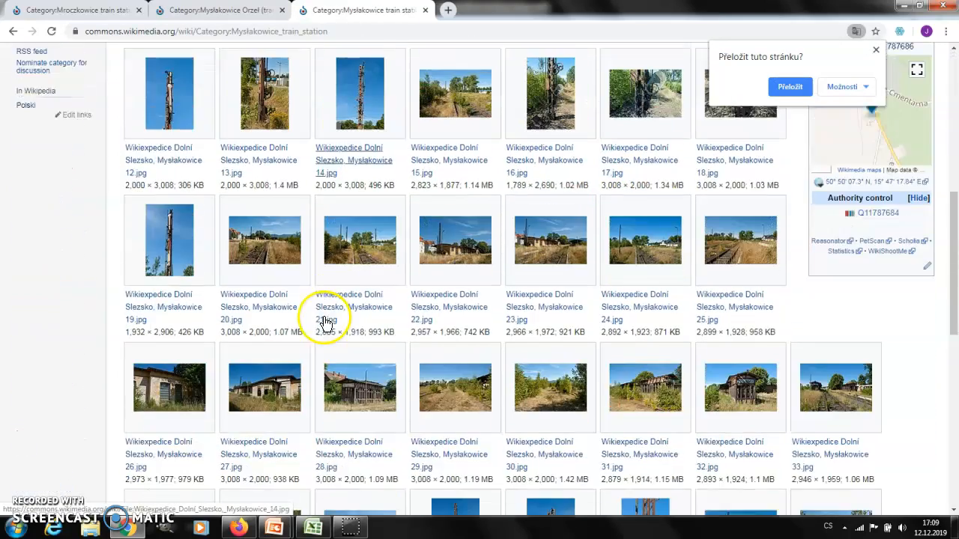
{"action": "scroll", "coordinate": [327, 317], "scroll_direction": "down", "scroll_amount": 6}
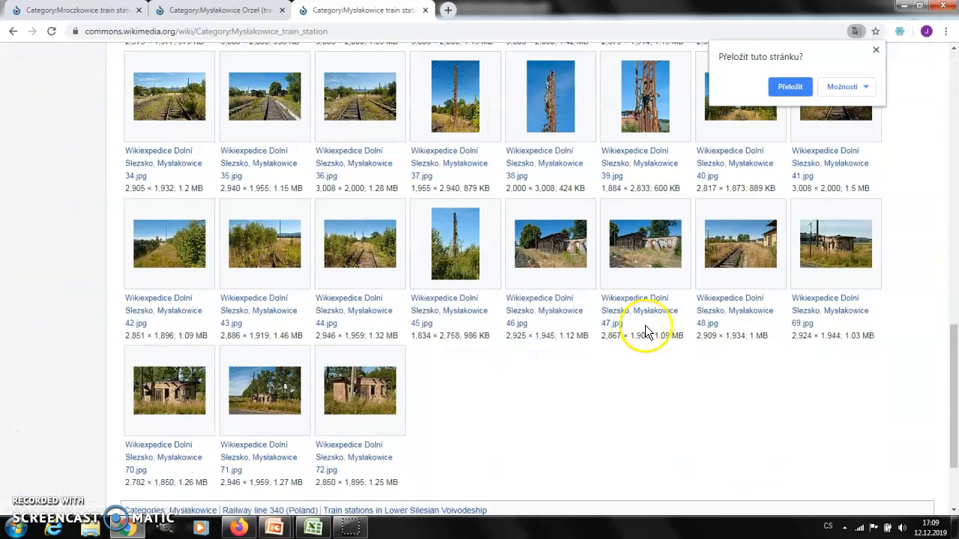
{"action": "scroll", "coordinate": [514, 149], "scroll_direction": "up", "scroll_amount": 5}
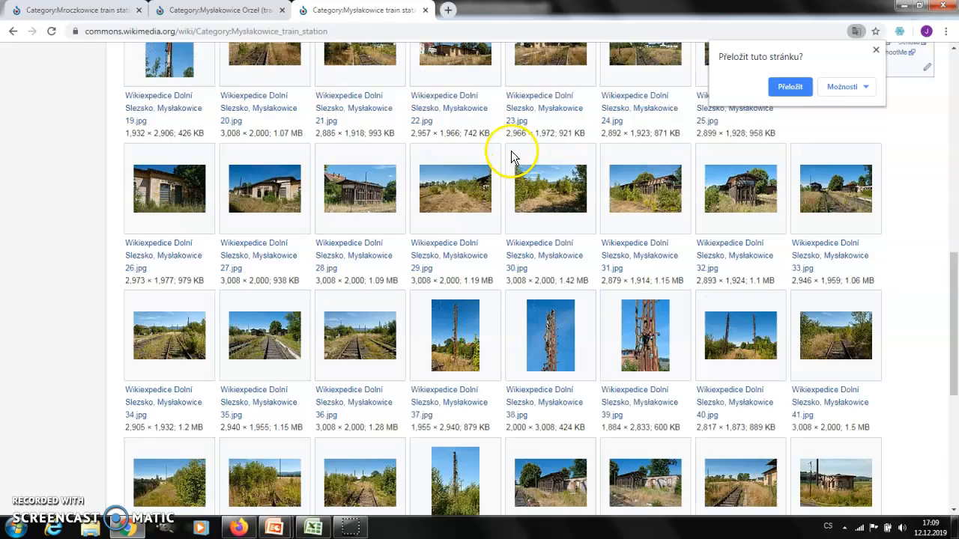
{"action": "scroll", "coordinate": [388, 284], "scroll_direction": "down", "scroll_amount": 1}
{"action": "scroll", "coordinate": [389, 284], "scroll_direction": "up", "scroll_amount": 4}
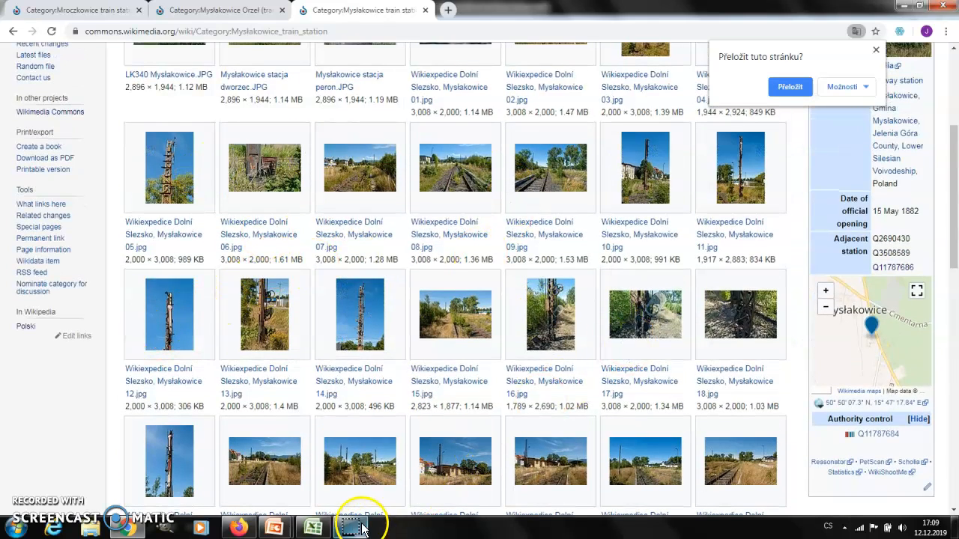
Go back to the Excel sheet and enter y in the photographed column for Mysłakowice (przystanek kolejowy), cell D4
{"action": "left_click", "coordinate": [313, 527]}
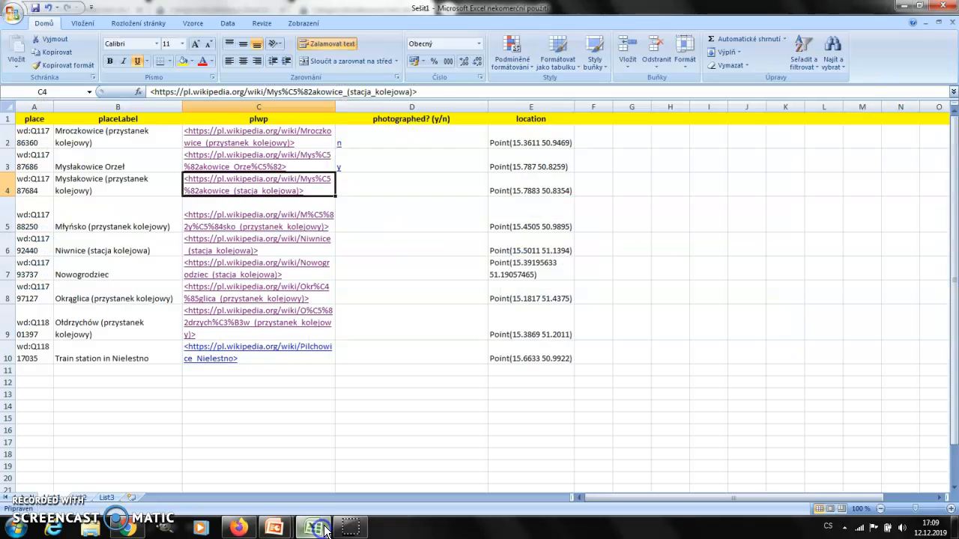
{"action": "left_click", "coordinate": [371, 184]}
{"action": "type", "text": "y"}
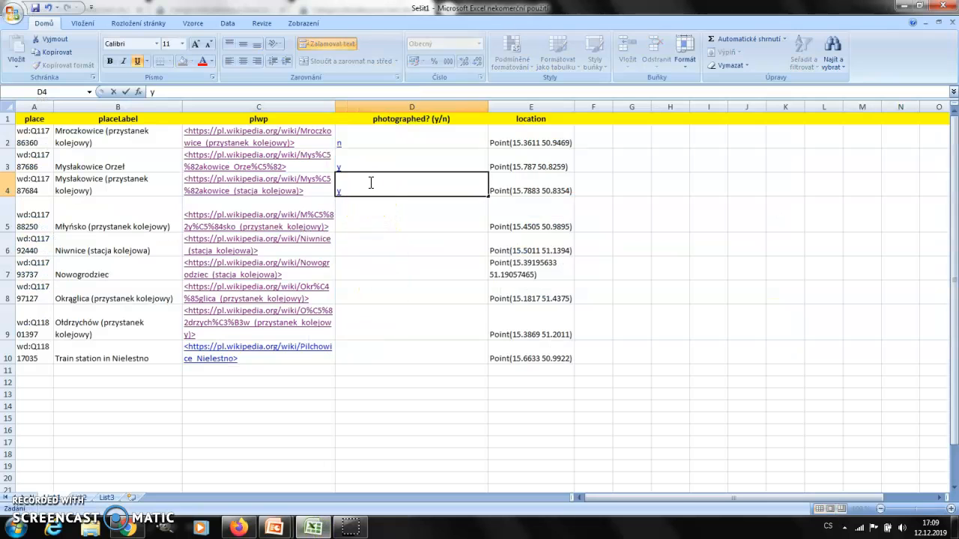
Open the Wikipedia article linked for Młyńsko in row 5 and check it for photos or a Commons link
{"action": "left_click", "coordinate": [259, 217]}
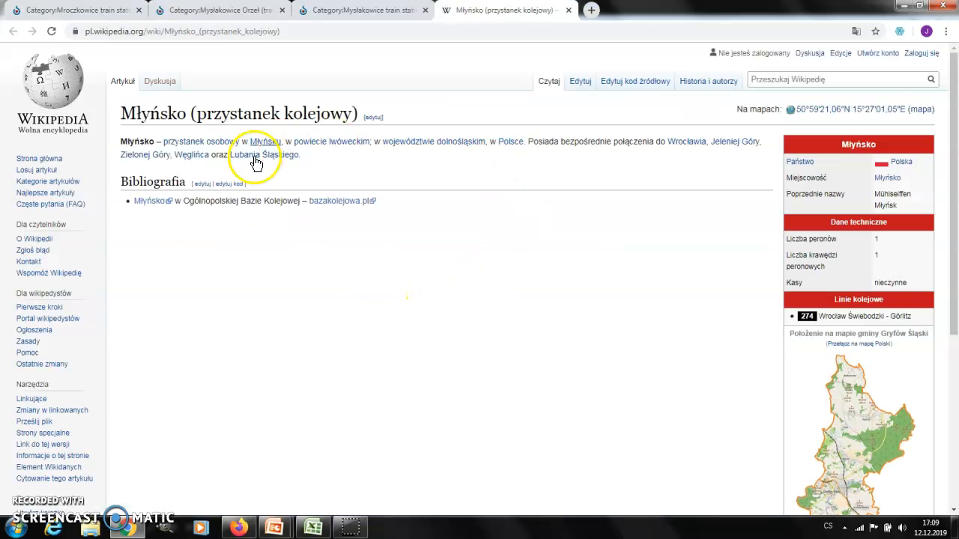
{"action": "scroll", "coordinate": [569, 346], "scroll_direction": "down", "scroll_amount": 4}
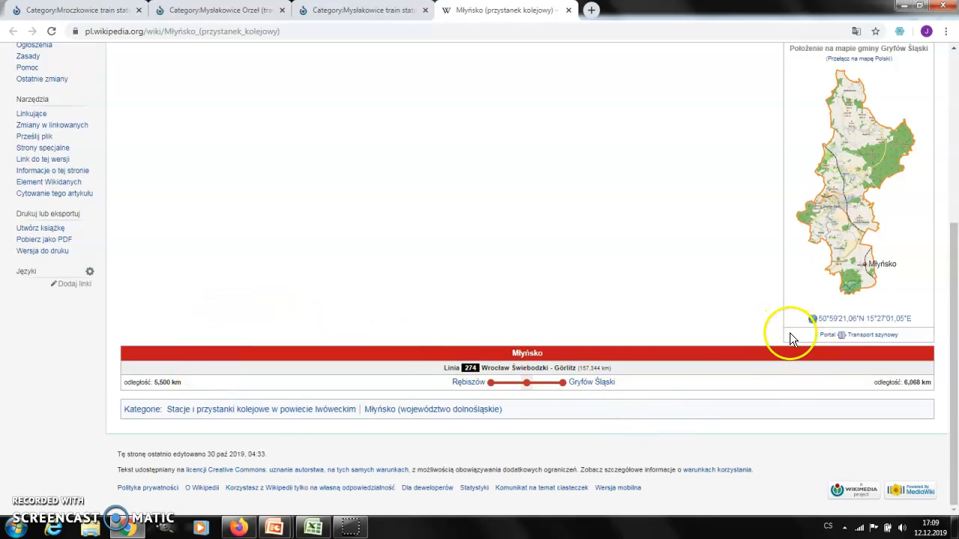
{"action": "scroll", "coordinate": [789, 333], "scroll_direction": "up", "scroll_amount": 4}
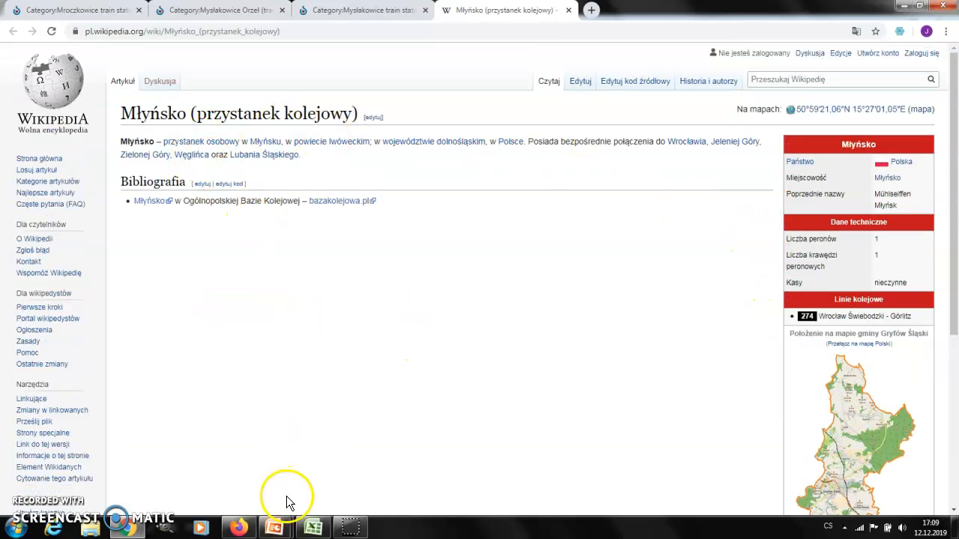
Return to the Excel sheet and enter n in the photographed column for Młyńsko (przystanek kolejowy), cell D5
{"action": "left_click", "coordinate": [315, 526]}
{"action": "left_click", "coordinate": [350, 217]}
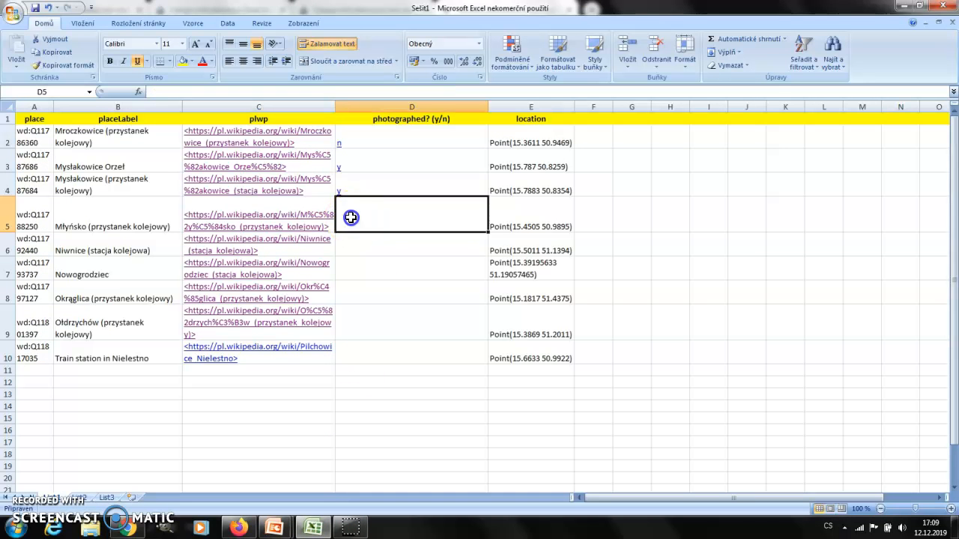
{"action": "type", "text": "n"}
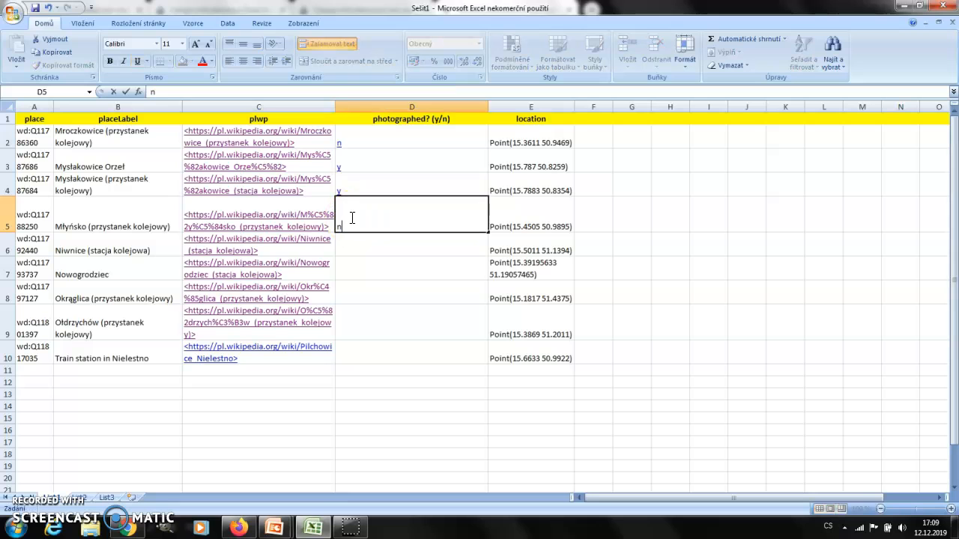
Check the Niwnice (stacja kolejowa) article linked in row 6 for photos, and record n in cell D6 of the Excel sheet
{"action": "left_click", "coordinate": [249, 244]}
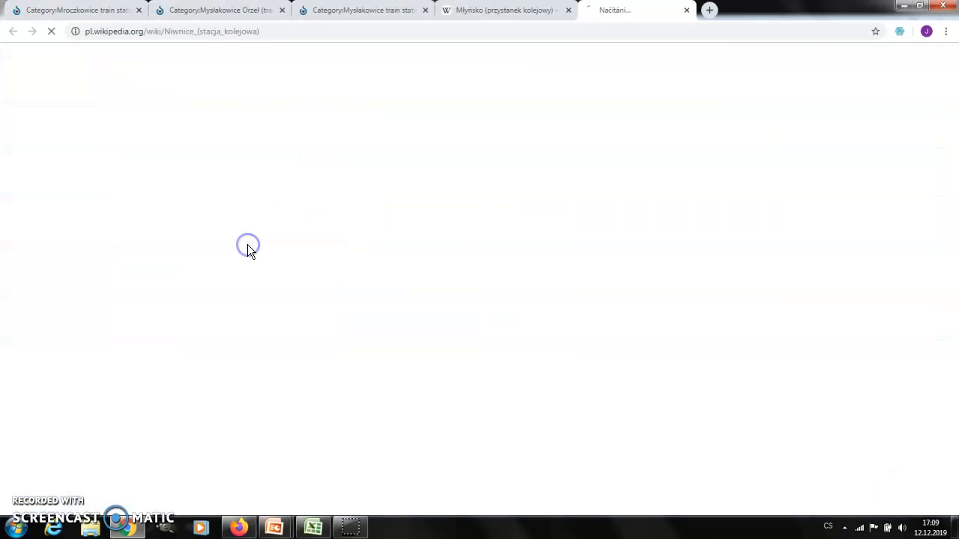
{"action": "scroll", "coordinate": [513, 255], "scroll_direction": "down", "scroll_amount": 3}
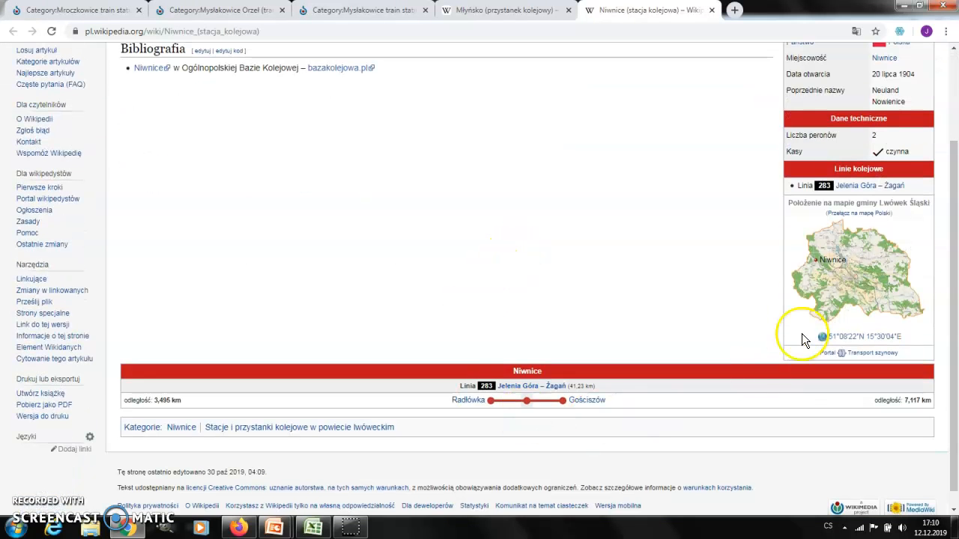
{"action": "scroll", "coordinate": [590, 226], "scroll_direction": "up", "scroll_amount": 3}
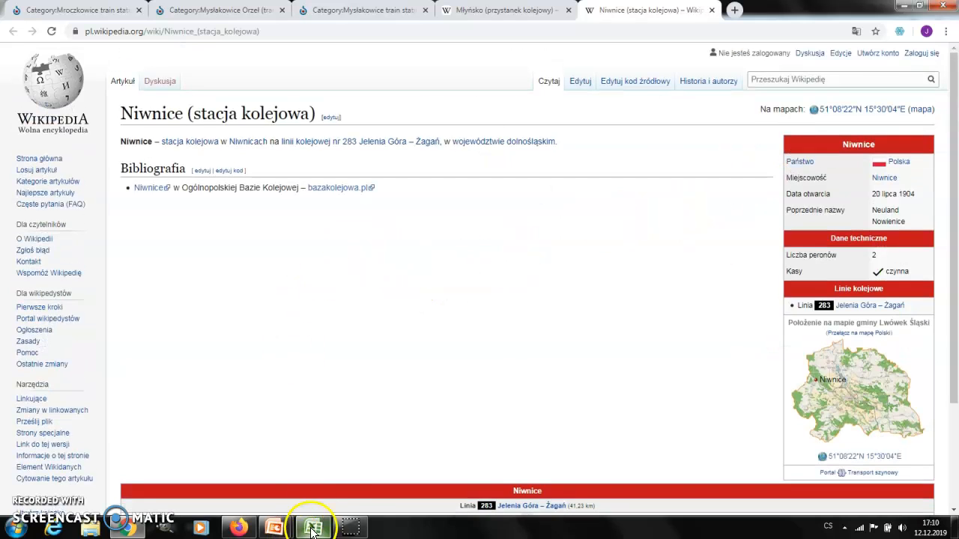
{"action": "left_click", "coordinate": [313, 528]}
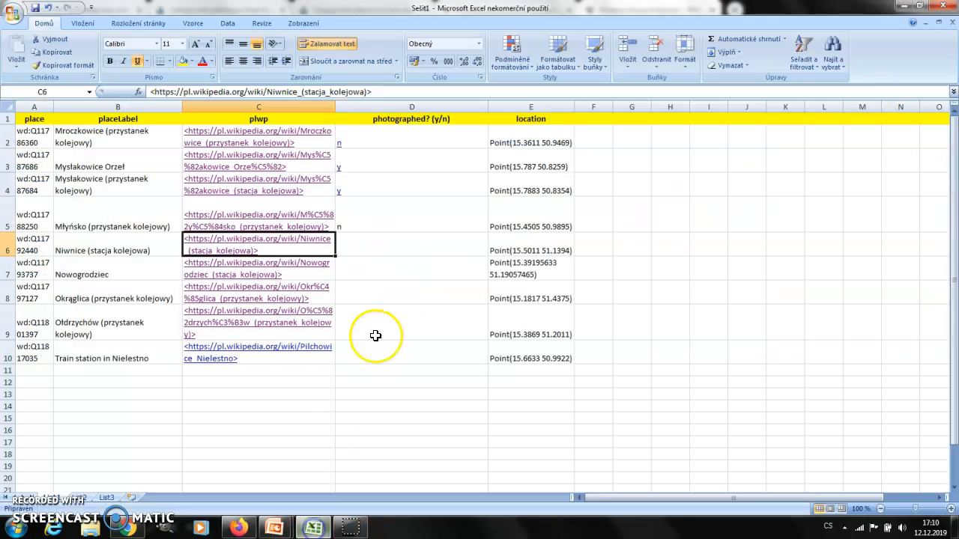
{"action": "left_click", "coordinate": [370, 247]}
{"action": "type", "text": "n"}
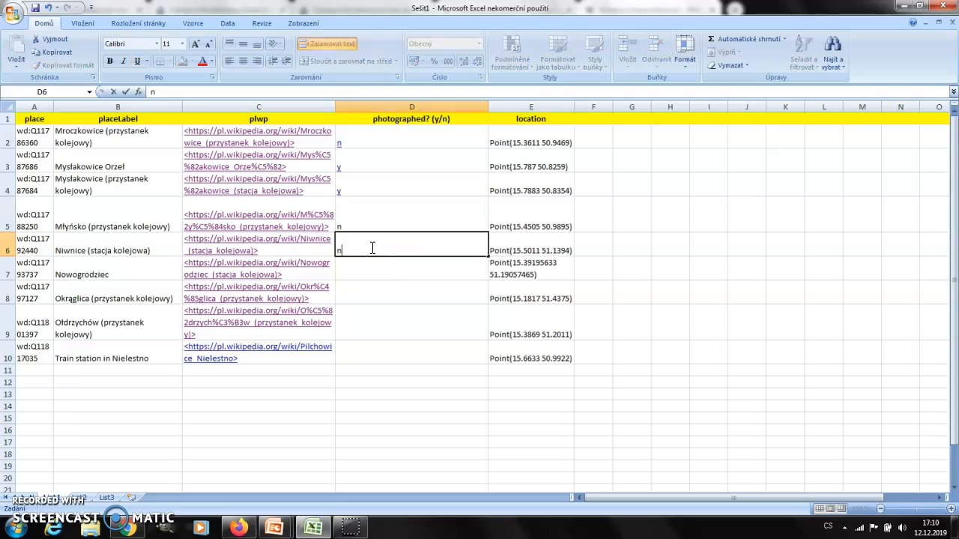
Open the Nowogrodziec article linked in row 7, view its station photo, and open that photo's Wikimedia Commons file page
{"action": "left_click", "coordinate": [285, 272]}
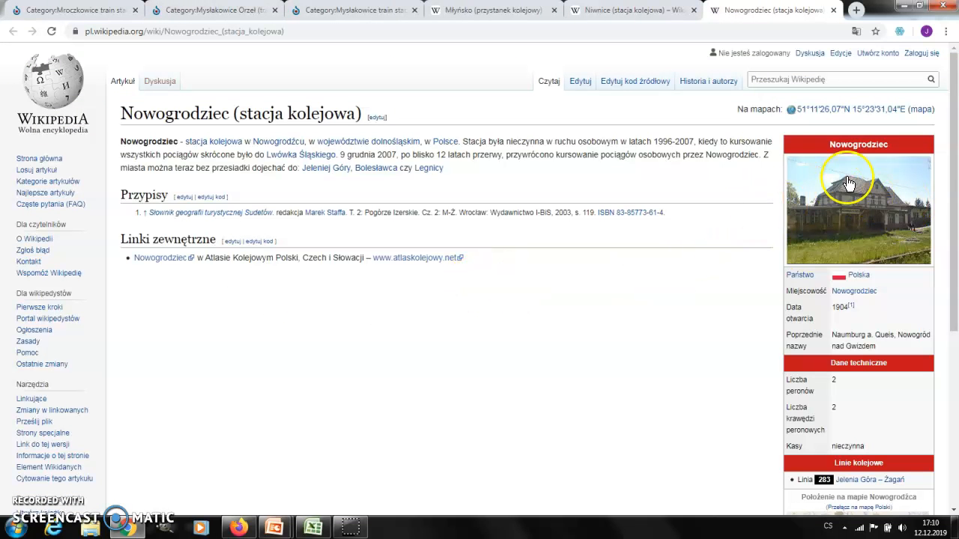
{"action": "scroll", "coordinate": [583, 284], "scroll_direction": "down", "scroll_amount": 5}
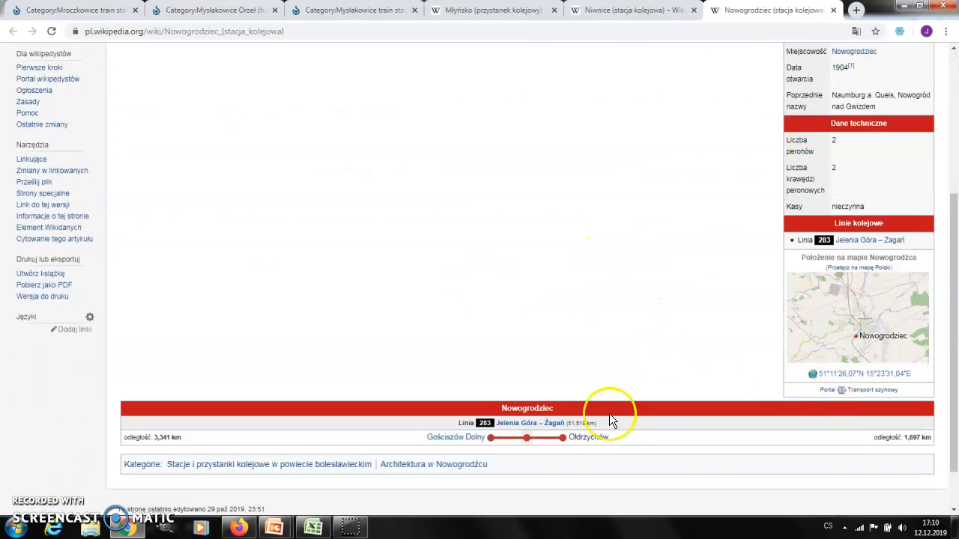
{"action": "scroll", "coordinate": [542, 313], "scroll_direction": "up", "scroll_amount": 4}
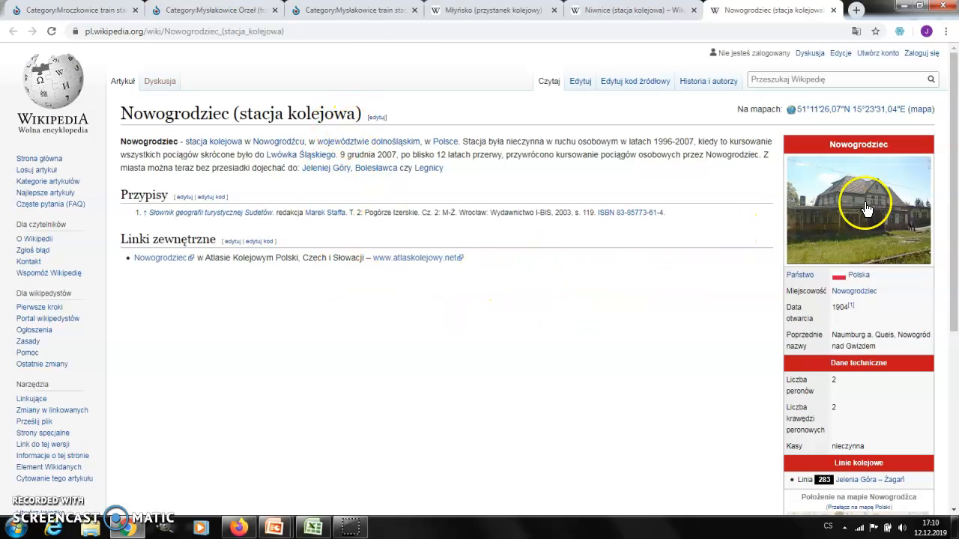
{"action": "left_click", "coordinate": [833, 205]}
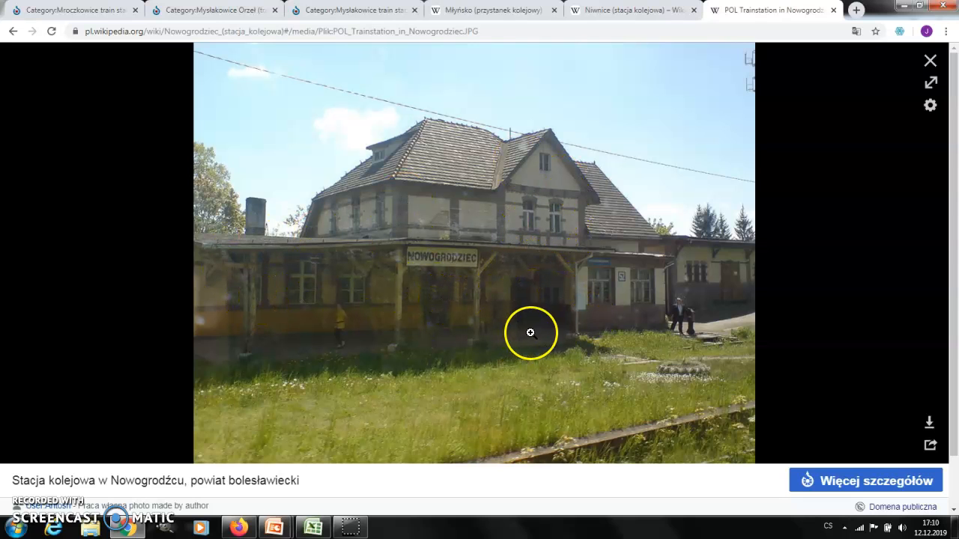
{"action": "left_click", "coordinate": [860, 481]}
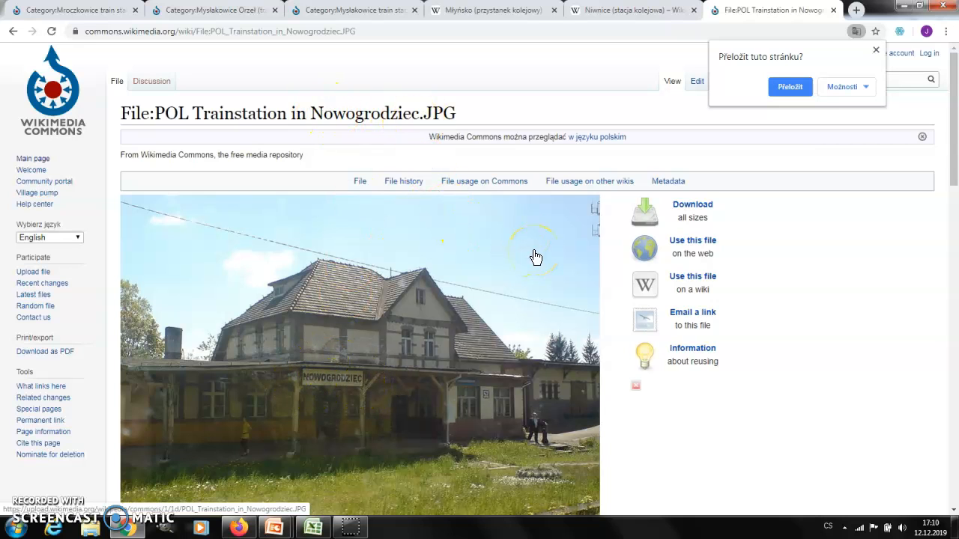
From the photo's file page, open the Nowogrodziec train station category to see which photos it contains
{"action": "scroll", "coordinate": [482, 362], "scroll_direction": "down", "scroll_amount": 8}
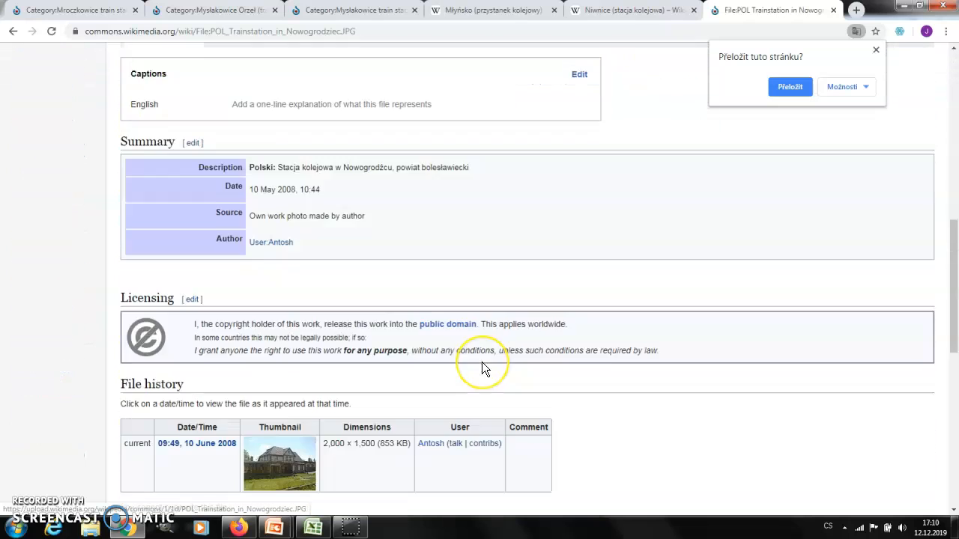
{"action": "scroll", "coordinate": [481, 362], "scroll_direction": "down", "scroll_amount": 7}
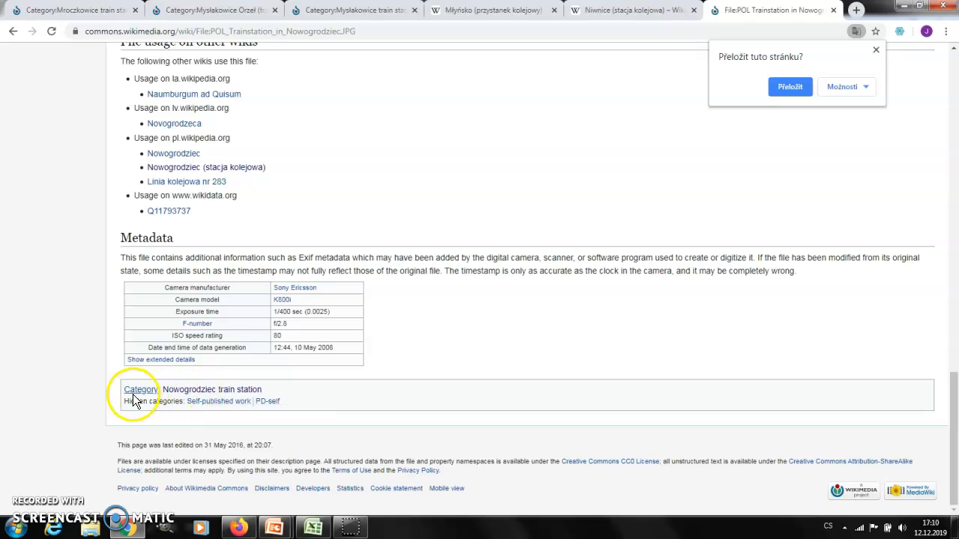
{"action": "left_click", "coordinate": [207, 392]}
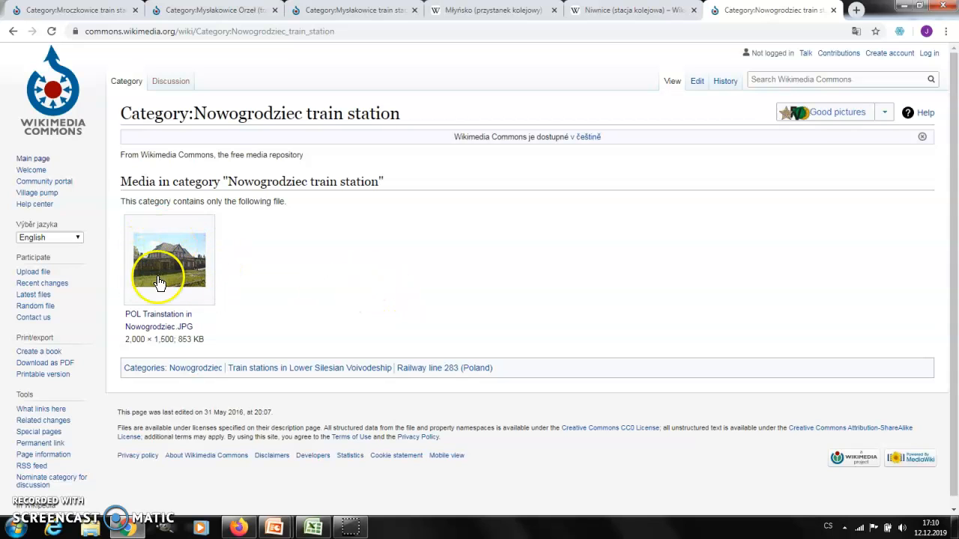
Switch back to Excel and enter n in the photographed column for Nowogrodziec, cell D7
{"action": "left_click", "coordinate": [311, 529]}
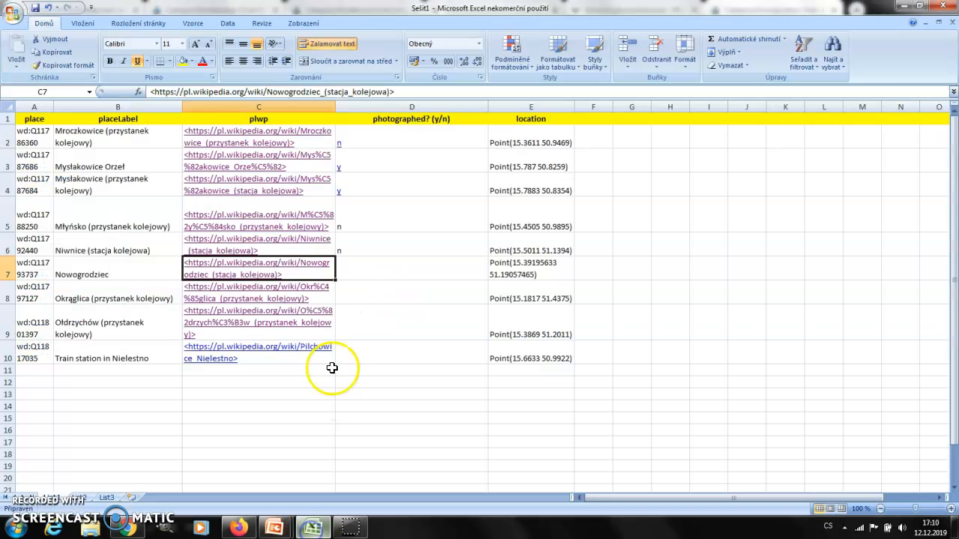
{"action": "left_click", "coordinate": [365, 271]}
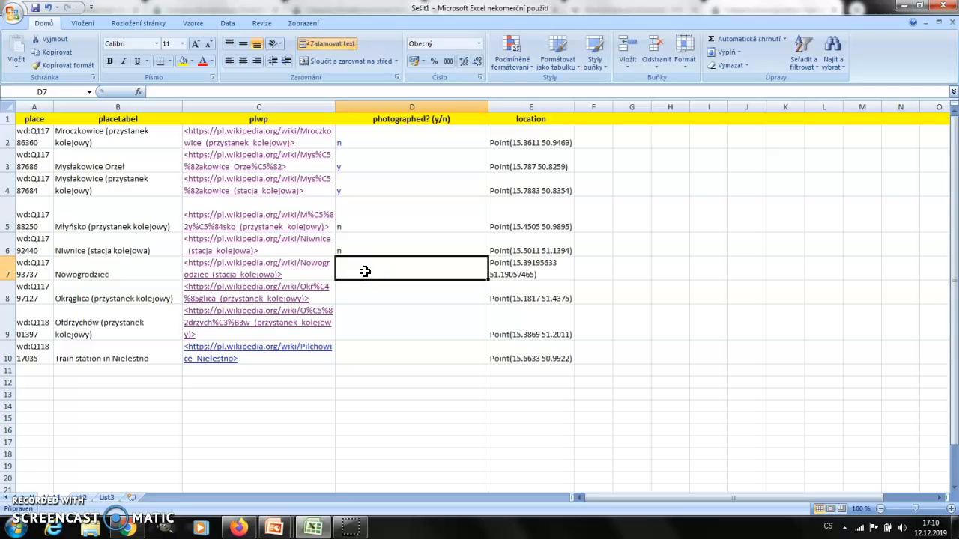
{"action": "type", "text": "n"}
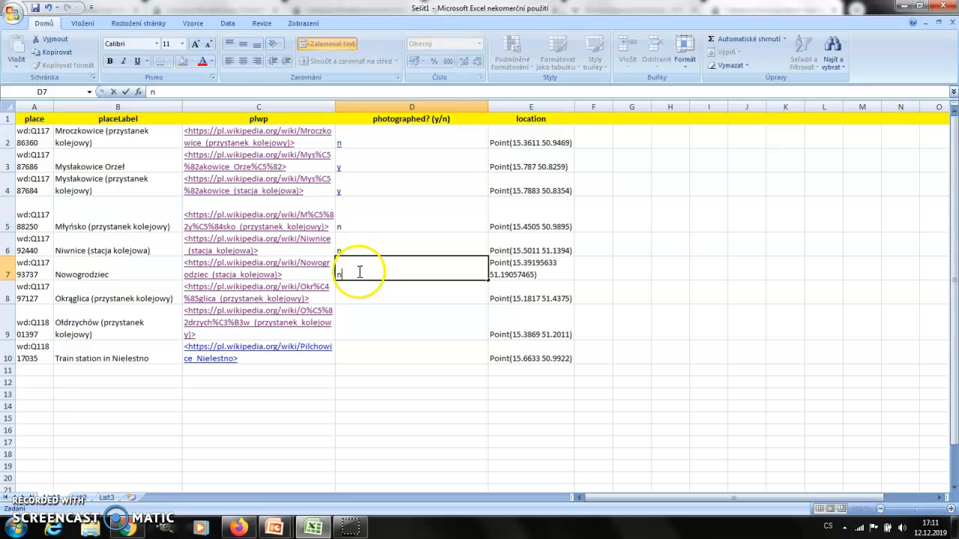
Check the Okrąglica (przystanek kolejowy) article linked in row 8 for photos, and enter n in cell D8 in Excel
{"action": "left_click", "coordinate": [271, 300]}
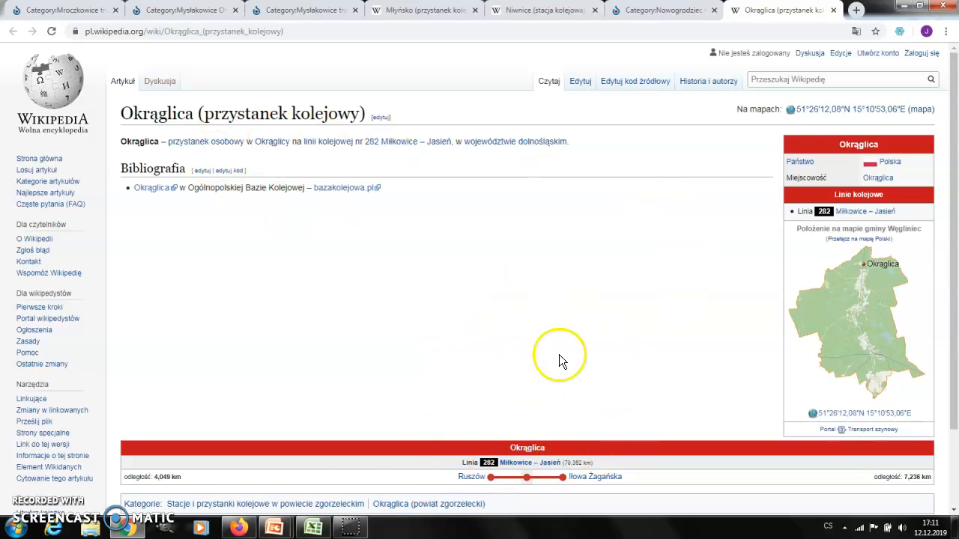
{"action": "left_click", "coordinate": [316, 533]}
{"action": "left_click", "coordinate": [356, 289]}
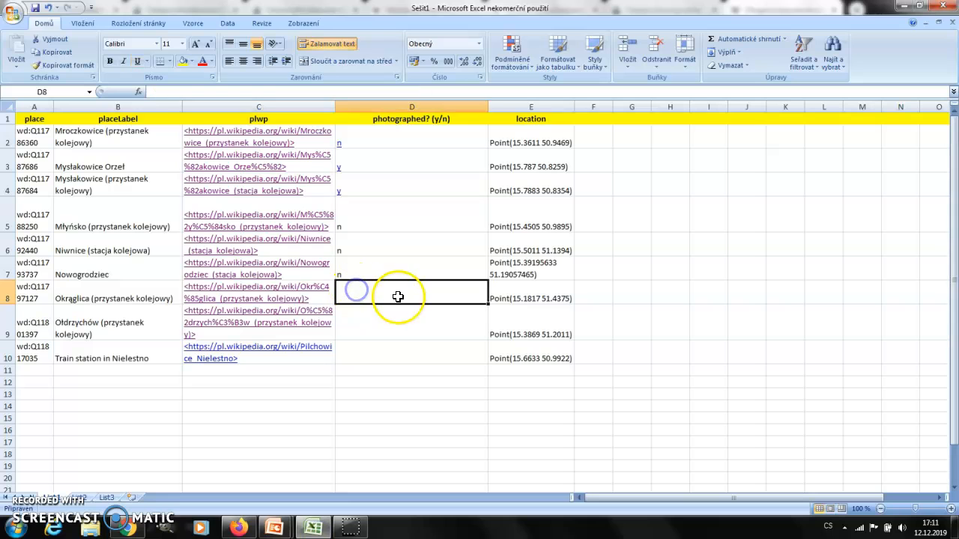
{"action": "type", "text": "n"}
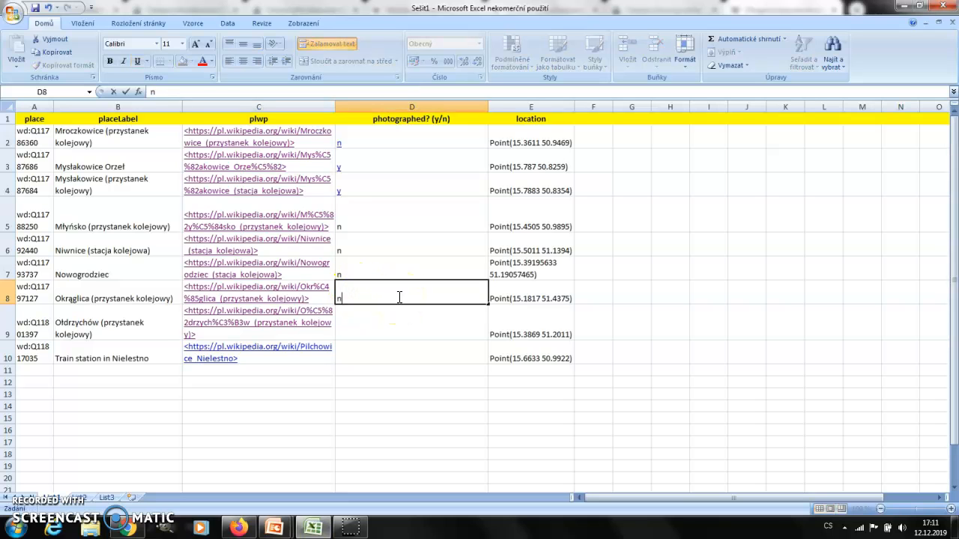
Look through the Ołdrzychów (przystanek kolejowy) article linked in row 9 for photos, and enter n in cell D9 in Excel
{"action": "left_click", "coordinate": [251, 328]}
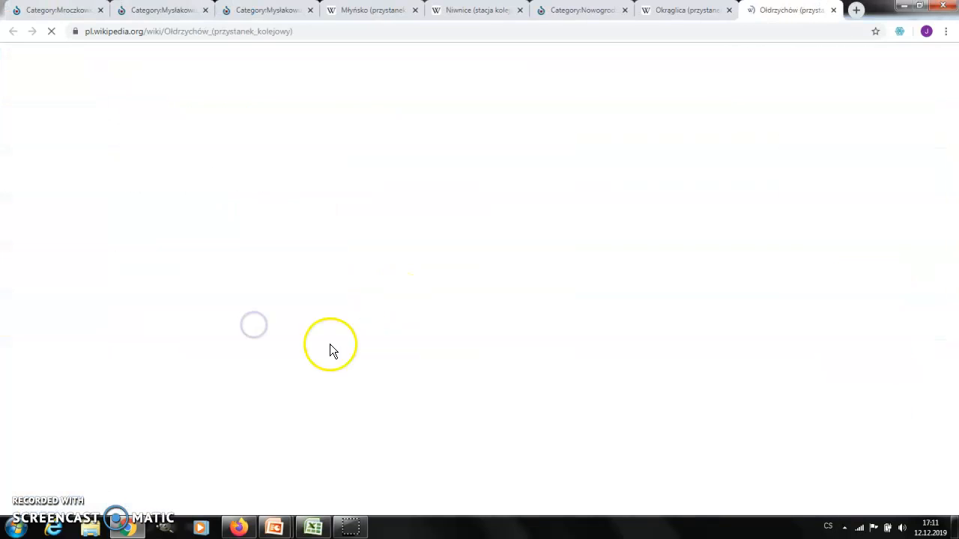
{"action": "scroll", "coordinate": [480, 314], "scroll_direction": "down", "scroll_amount": 3}
{"action": "scroll", "coordinate": [535, 303], "scroll_direction": "up", "scroll_amount": 3}
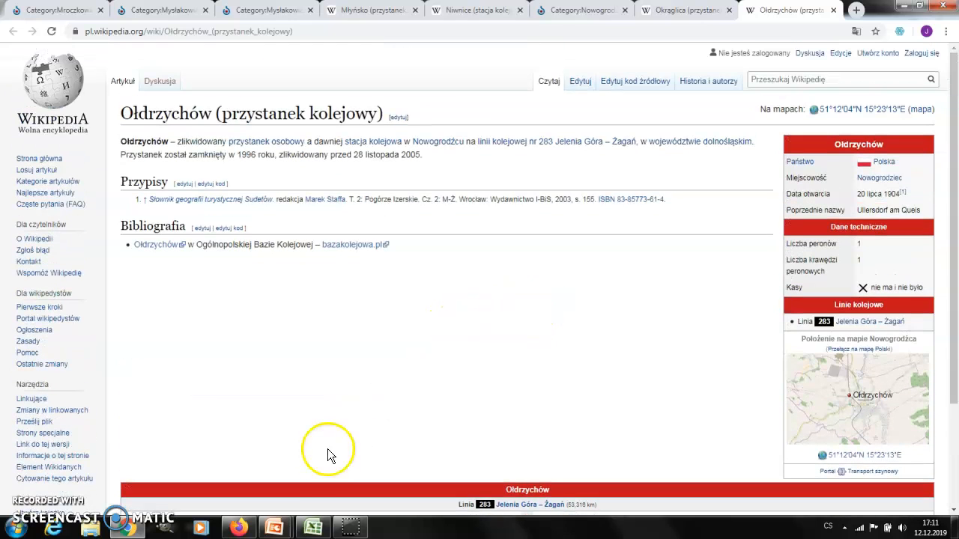
{"action": "left_click", "coordinate": [313, 528]}
{"action": "left_click", "coordinate": [377, 325]}
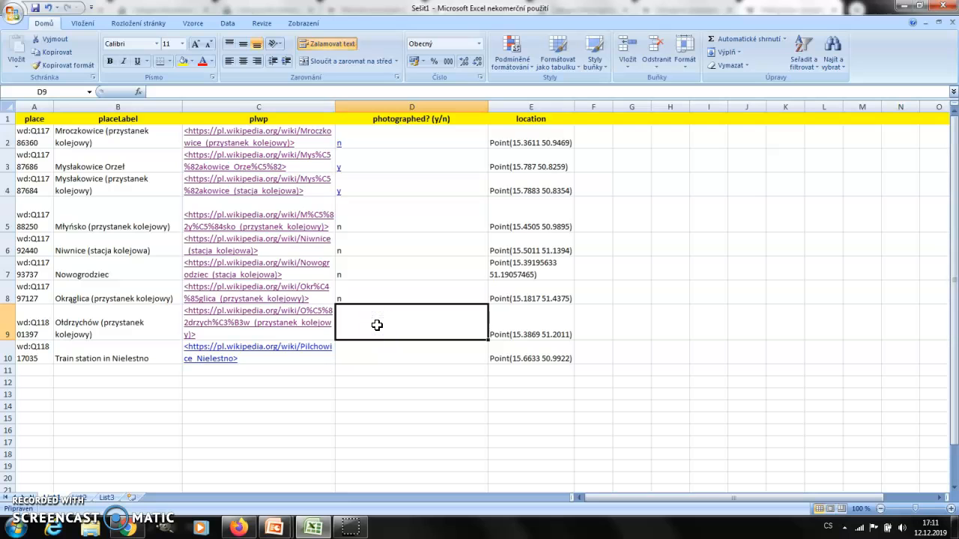
{"action": "type", "text": "n"}
Open the Pilchowice Nielestno article linked in row 10 and go to its Wikimedia Commons category
{"action": "left_click", "coordinate": [201, 358]}
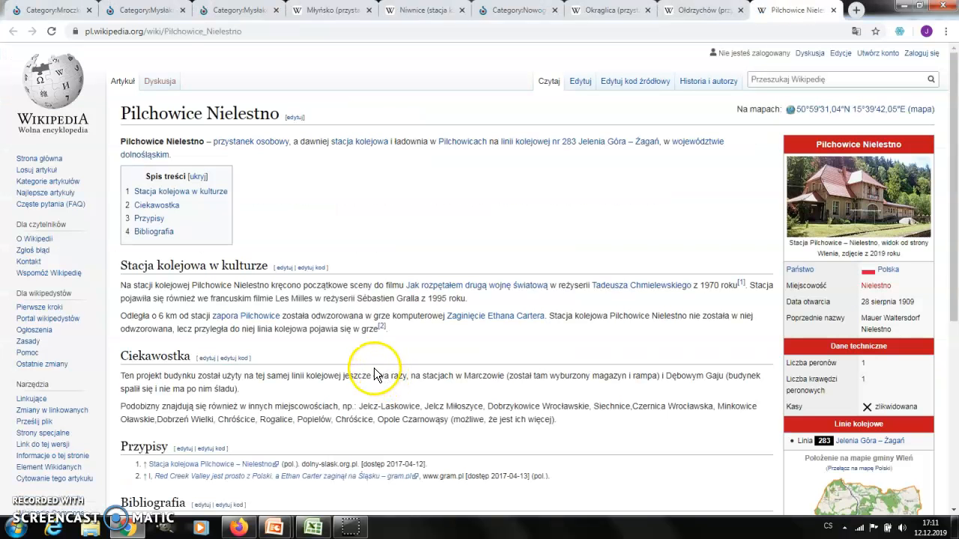
{"action": "scroll", "coordinate": [529, 278], "scroll_direction": "down", "scroll_amount": 4}
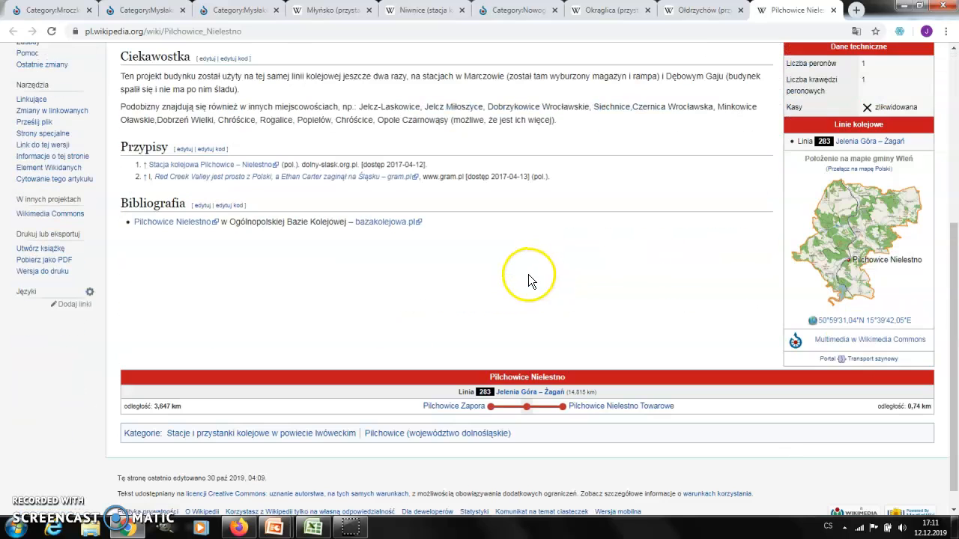
{"action": "left_click", "coordinate": [859, 343]}
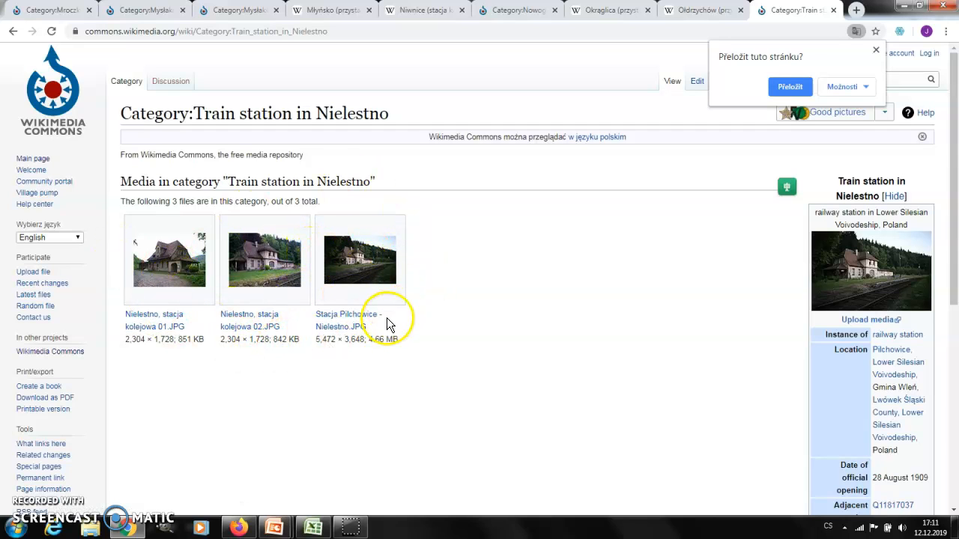
View each photo in the Train station in Nielestno category at large size, and close the image viewer
{"action": "left_click", "coordinate": [162, 264]}
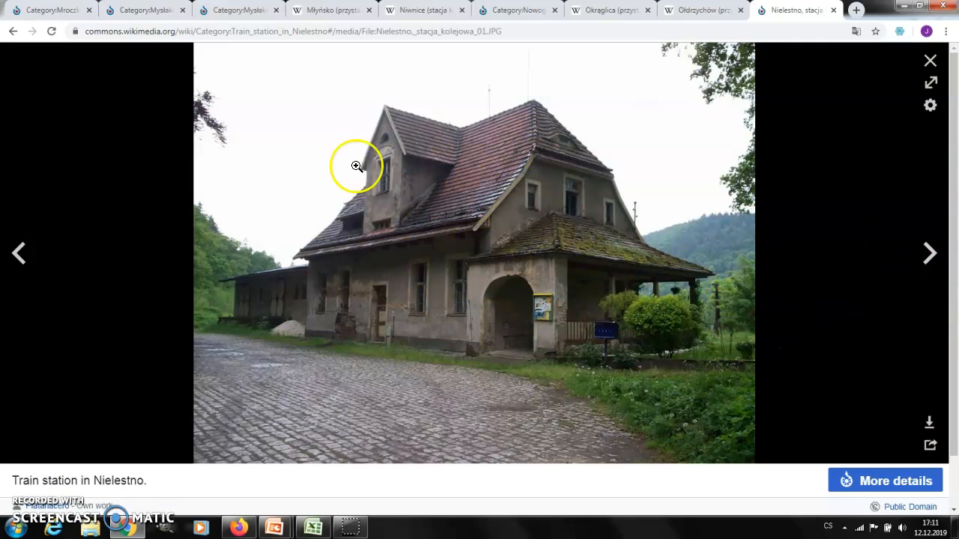
{"action": "left_click", "coordinate": [913, 256]}
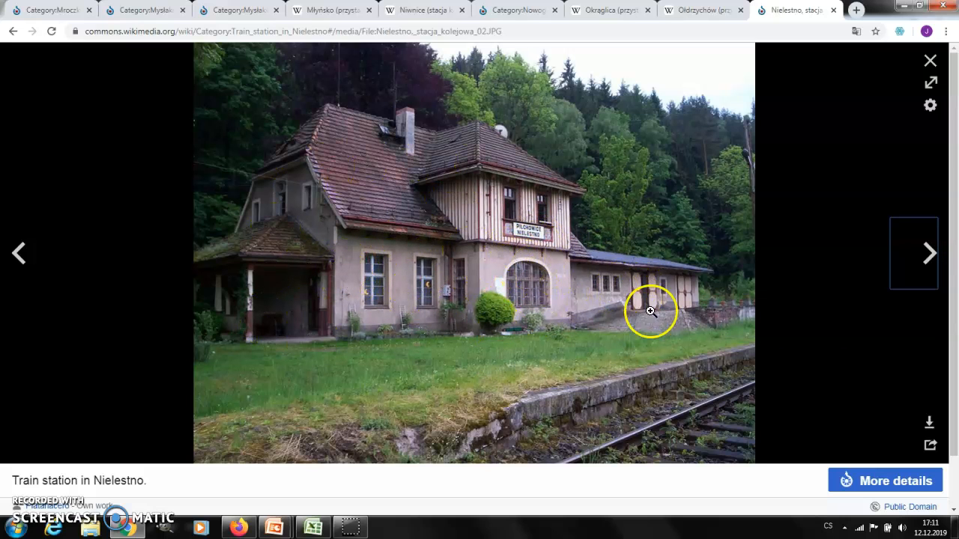
{"action": "left_click", "coordinate": [918, 262]}
{"action": "left_click", "coordinate": [523, 364]}
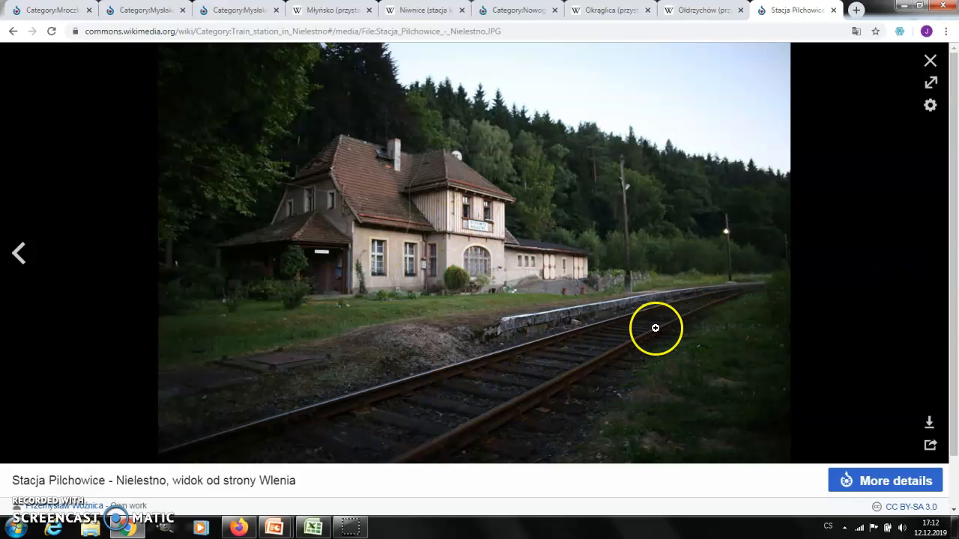
{"action": "left_click", "coordinate": [929, 60]}
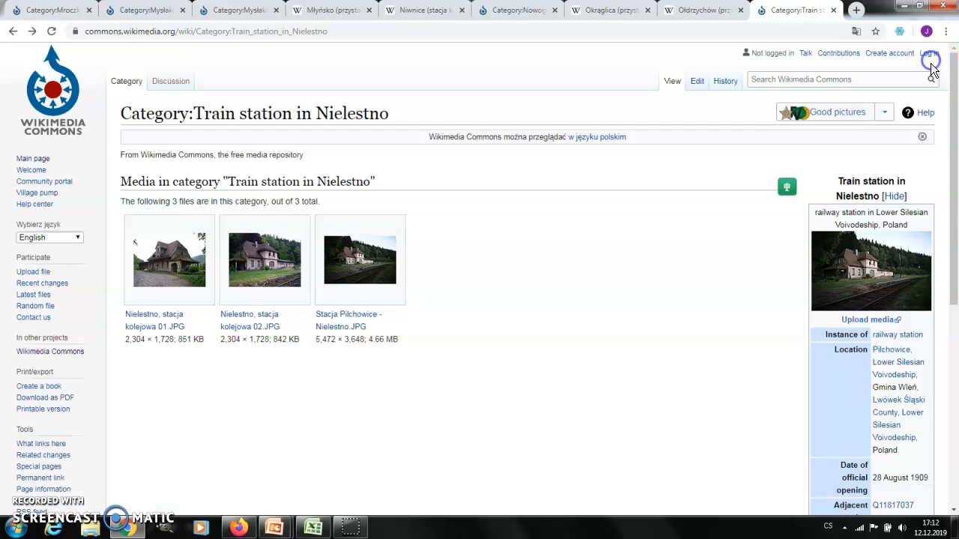
Go back to the Excel sheet and enter y in the photographed column for Train station in Nielestno, cell D10
{"action": "left_click", "coordinate": [313, 529]}
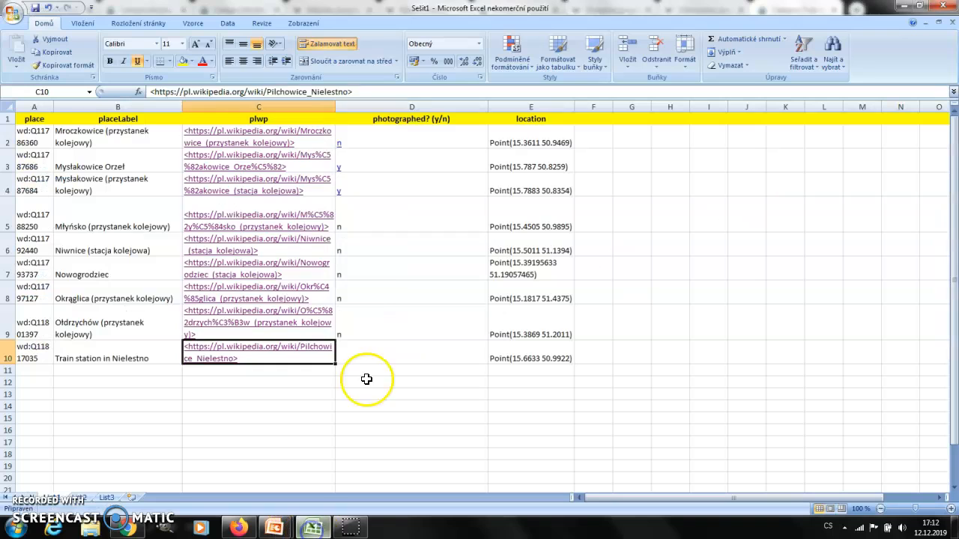
{"action": "left_click", "coordinate": [361, 357]}
{"action": "type", "text": "y"}
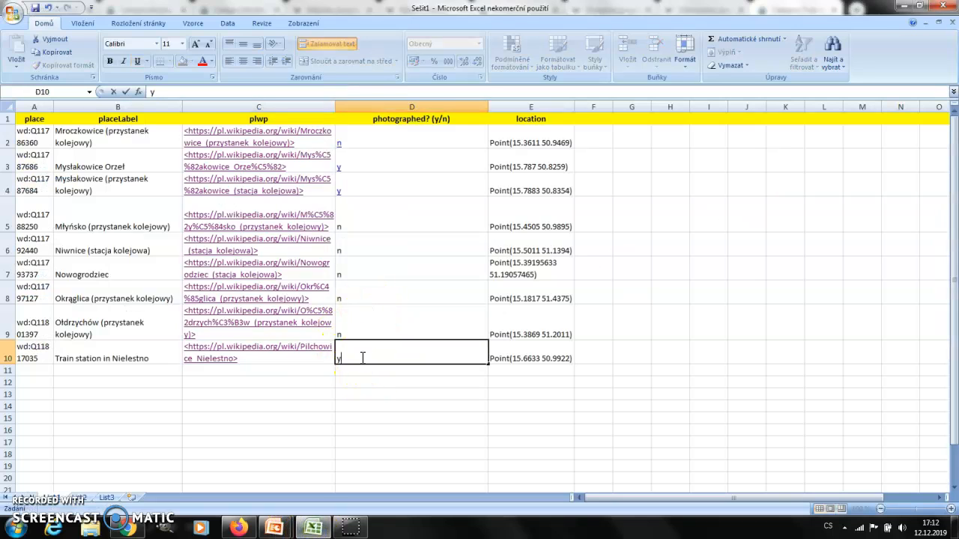